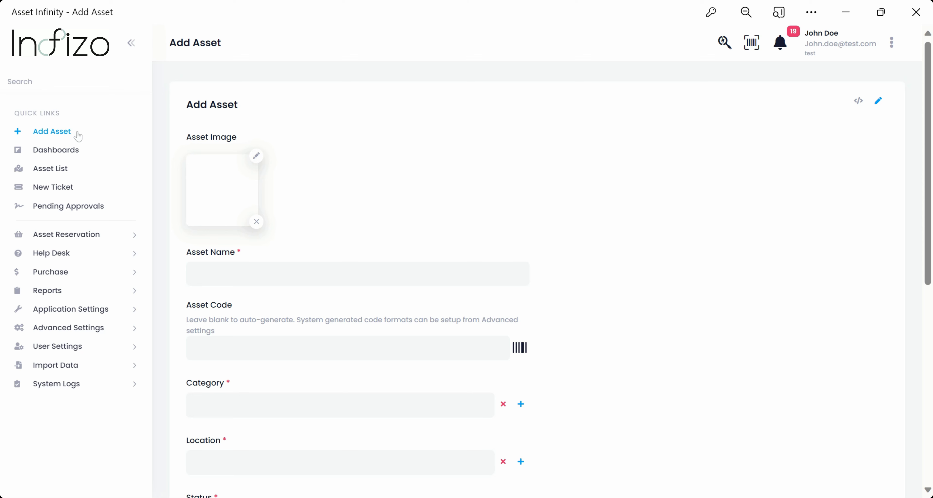
- Open the blank Add Asset form from Quick Links
click(77, 137)
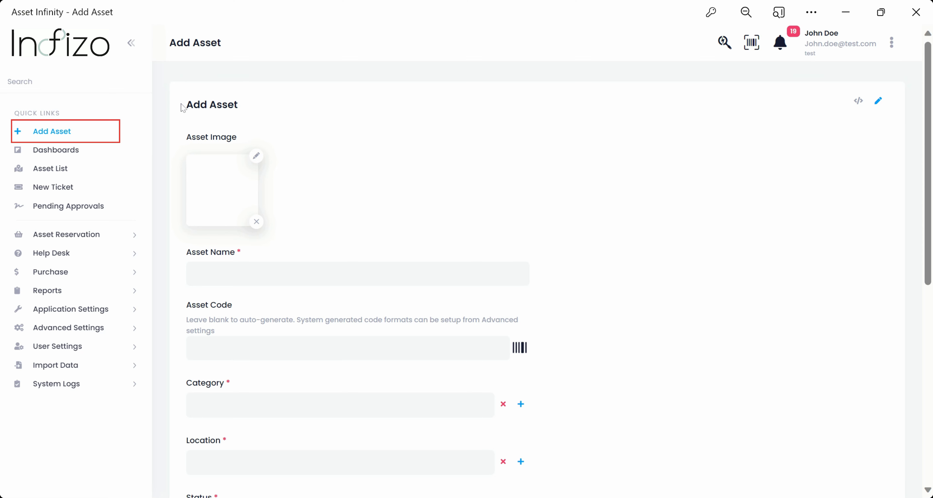
drag(183, 107, 265, 106)
- Name the asset HP Laptop and attach a laptop photo
click(374, 170)
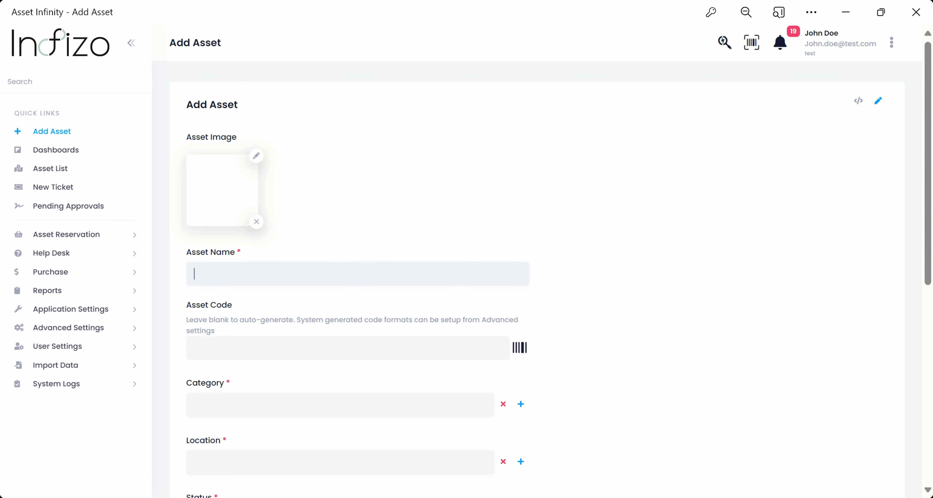
text(HP Laptops)
key(BackSpace)
click(256, 159)
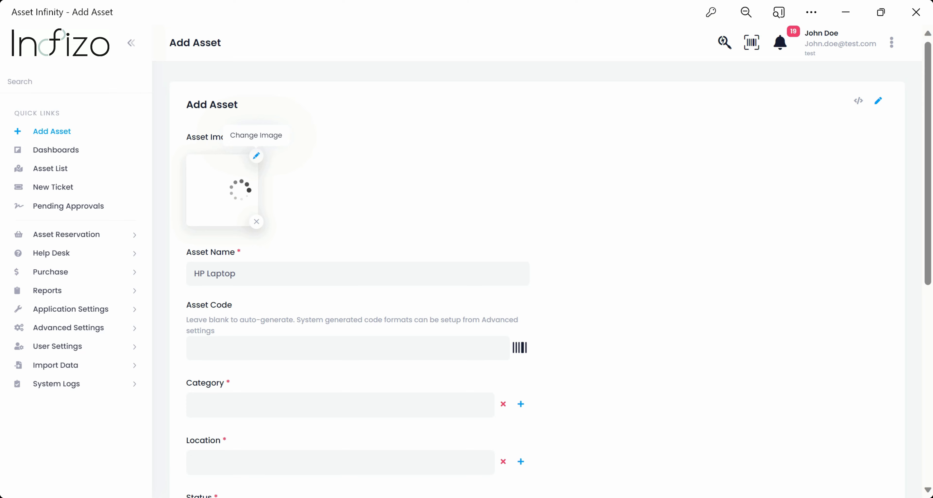
scroll(385, 194, down, 4)
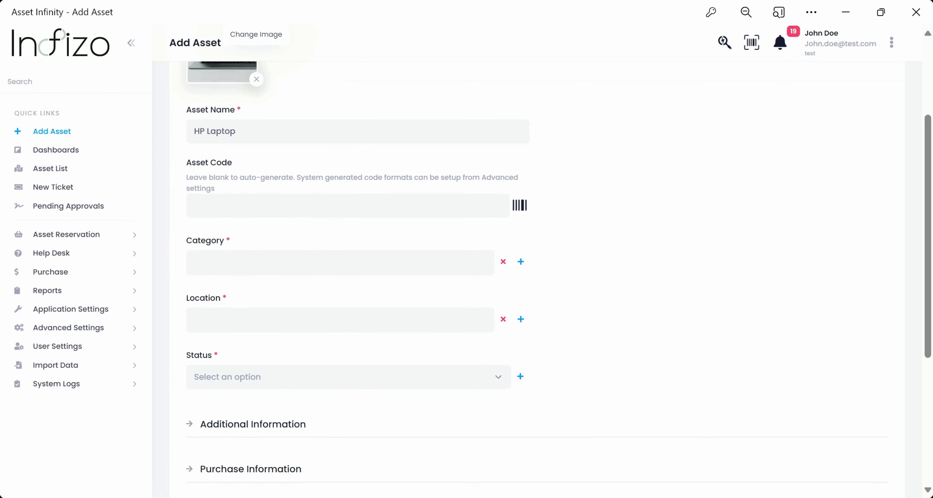
- Leave Asset Code empty so it auto-generates, clearing the trial codes typed there
click(384, 199)
text(AST/1)
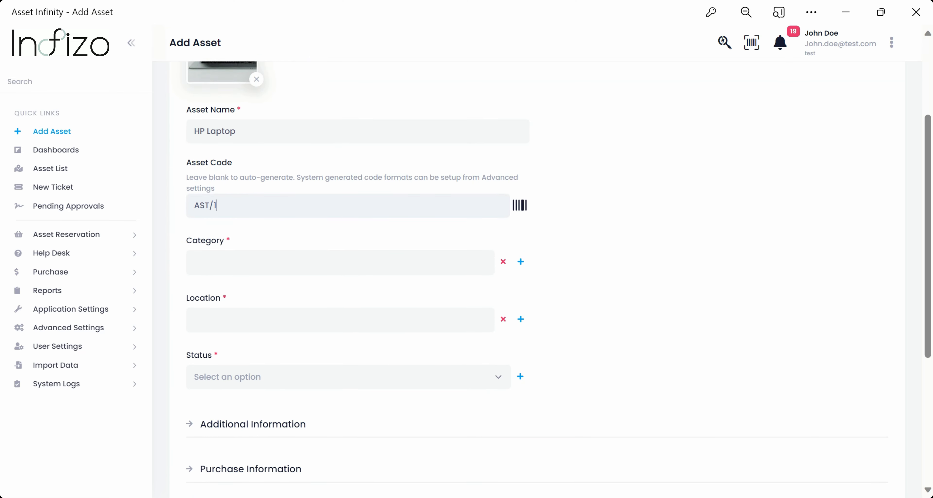
text(3542/LP-123)
key(ctrl+a)
text(1239865)
key(ctrl+a)
key(BackSpace)
- Set the category to IT Assets > Laptops
click(339, 263)
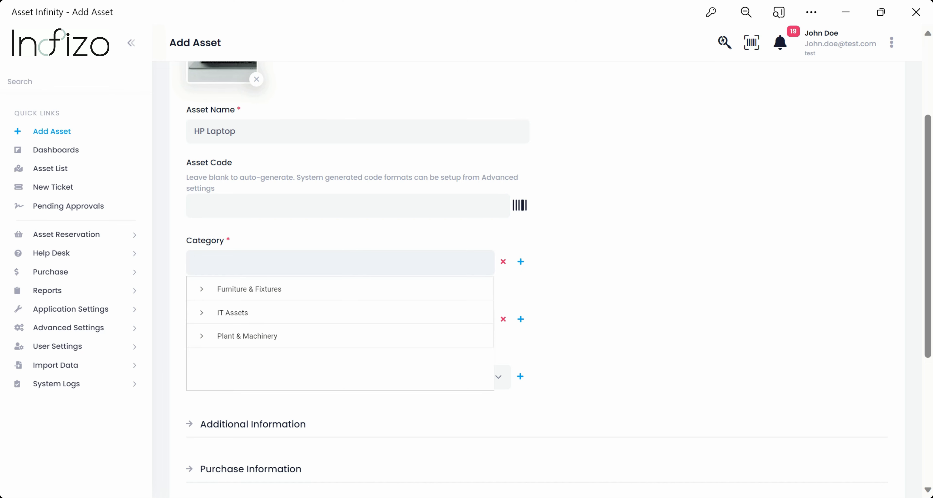
click(203, 314)
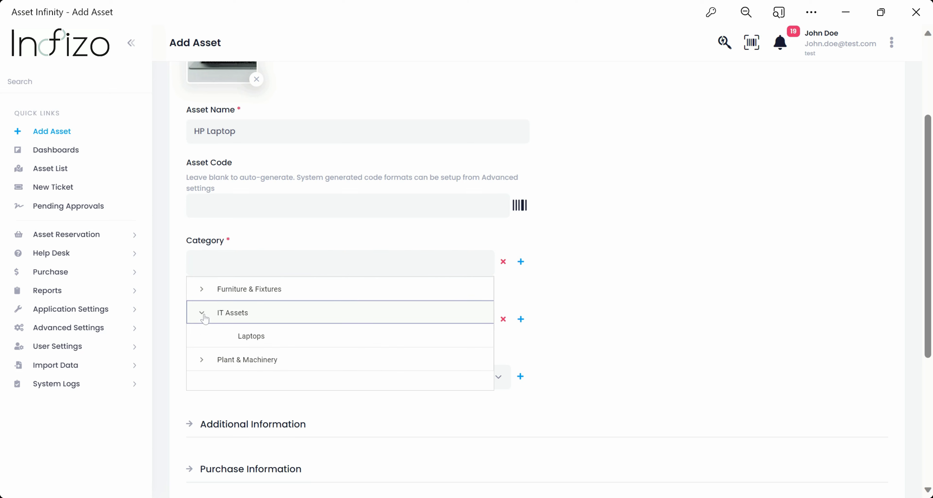
click(250, 336)
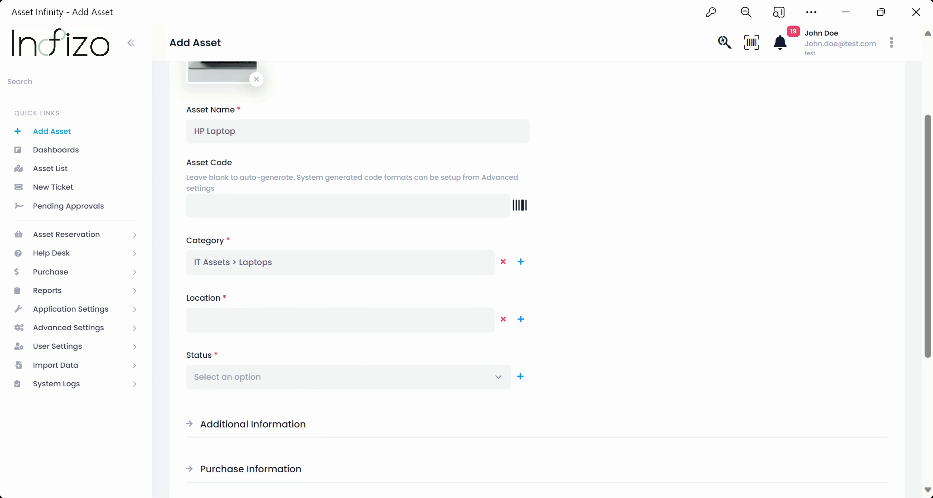
- Set the location to Head Office rather than its Ground Floor
click(340, 321)
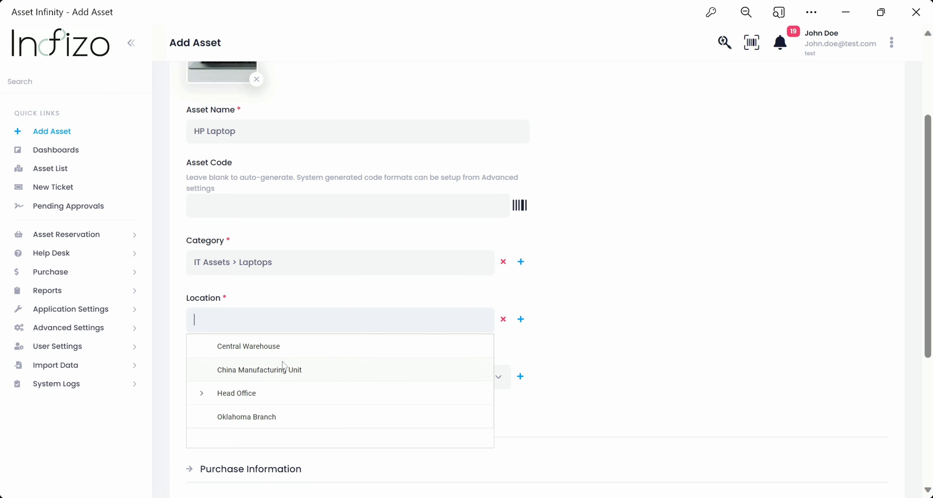
click(203, 397)
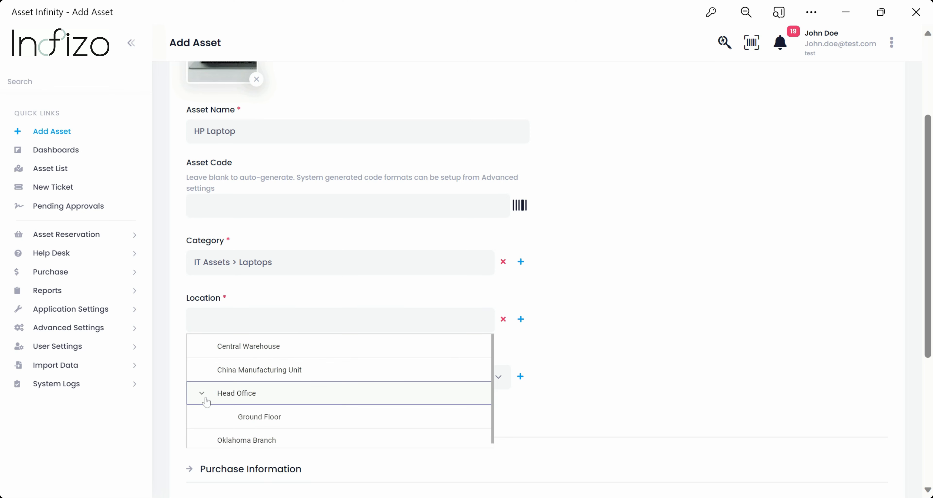
click(258, 418)
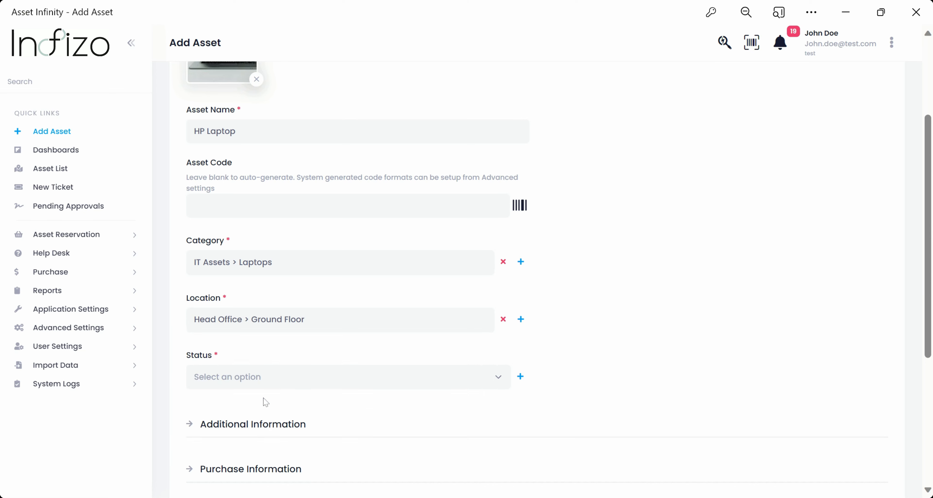
click(304, 320)
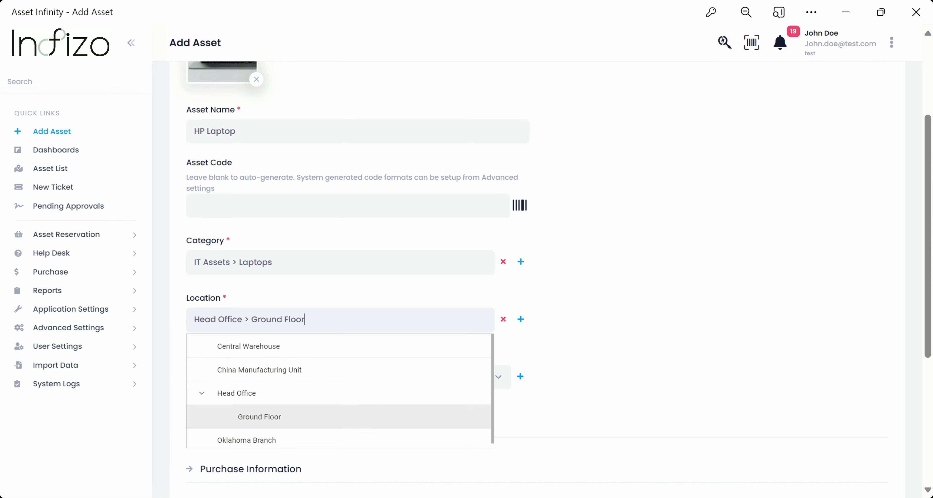
click(233, 395)
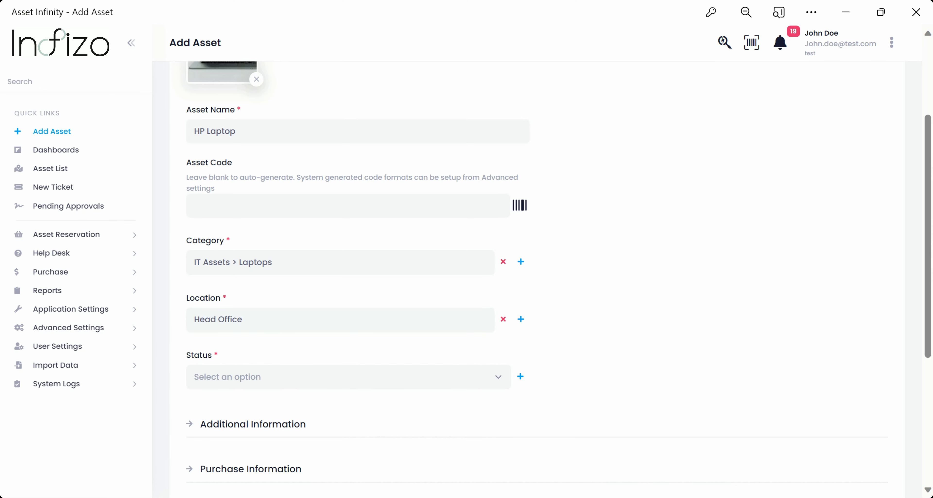
scroll(296, 342, down, 2)
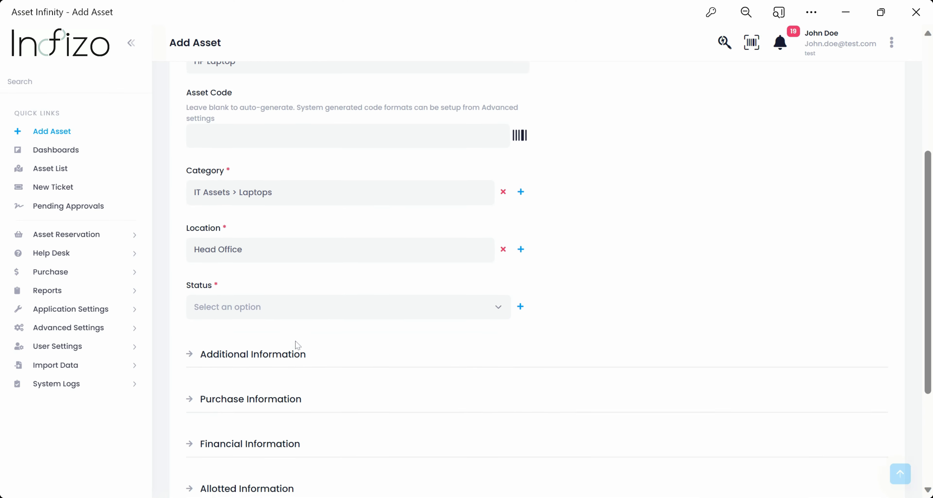
- Set the asset status to In Use
click(340, 307)
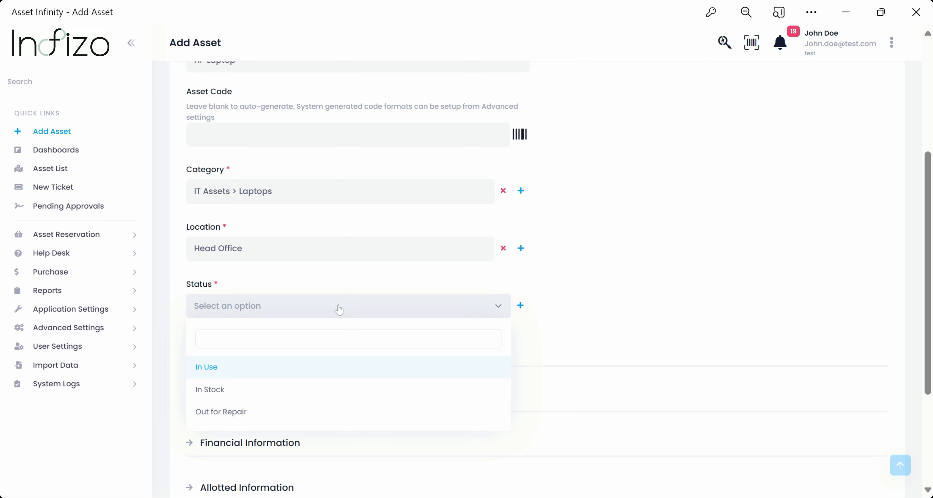
click(252, 370)
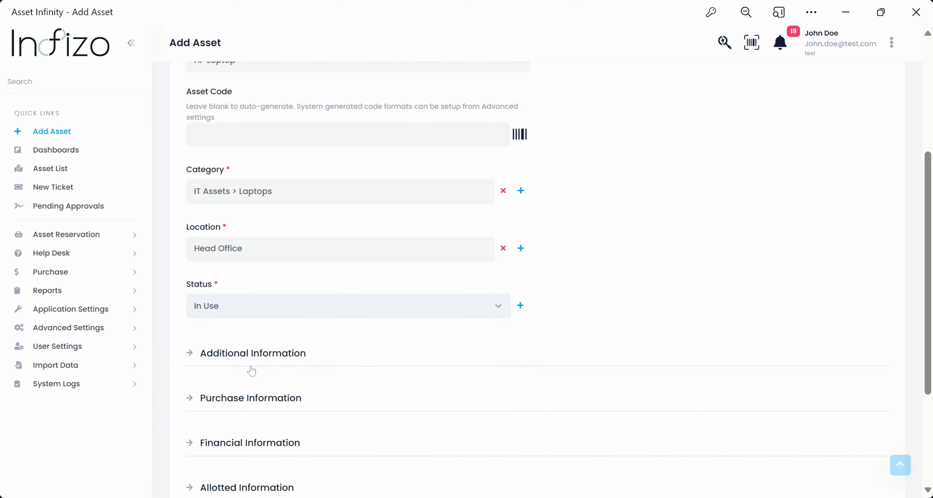
scroll(295, 364, down, 2)
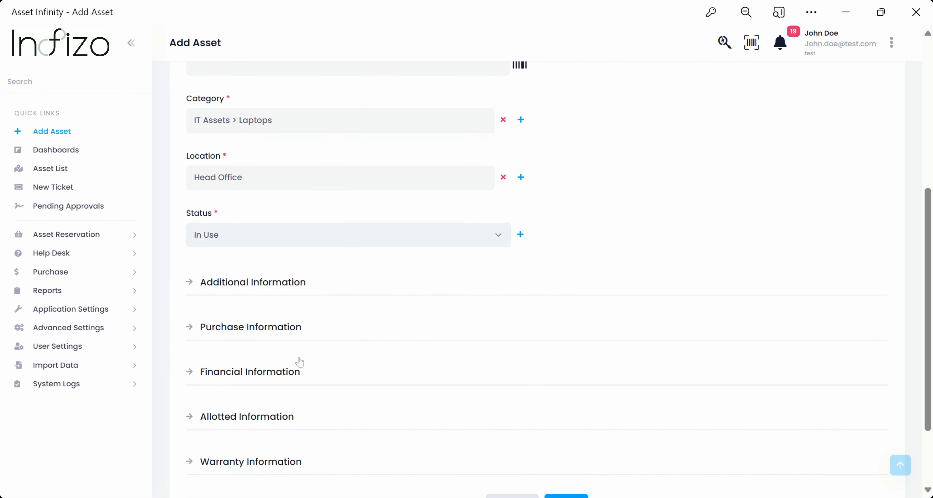
scroll(369, 330, down, 2)
- Set condition Good, brand HP, model xyz, and link asset Hp Laptop(AST202314663)
click(274, 214)
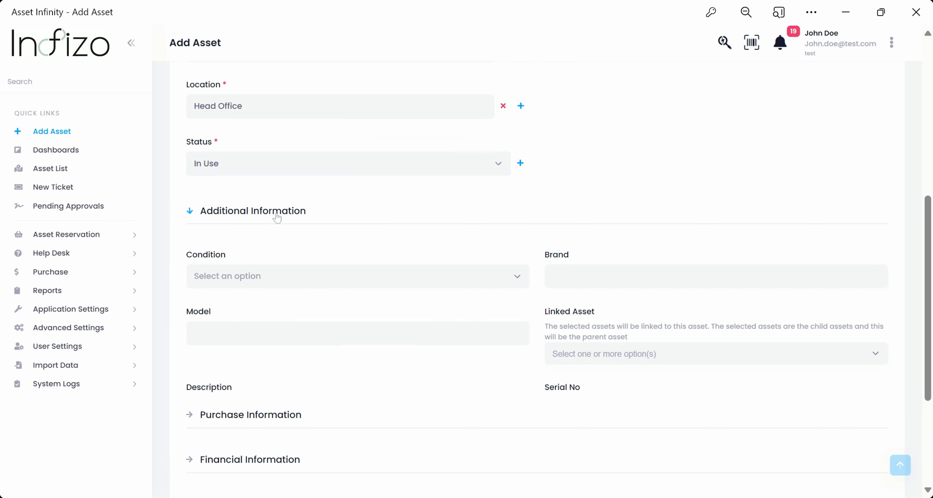
scroll(409, 257, down, 4)
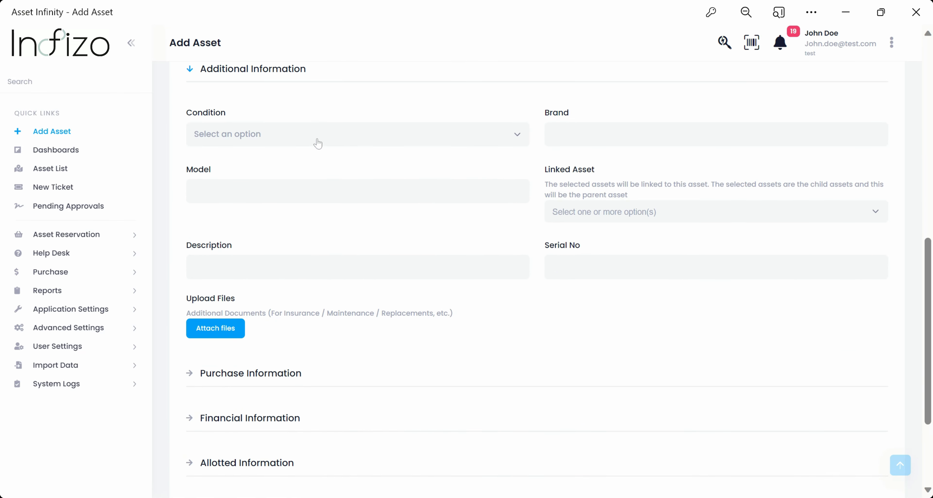
click(318, 143)
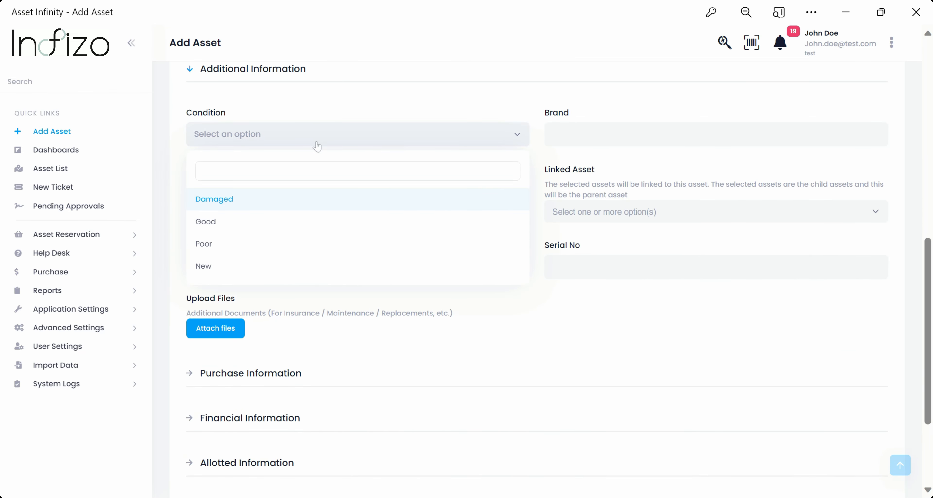
click(215, 228)
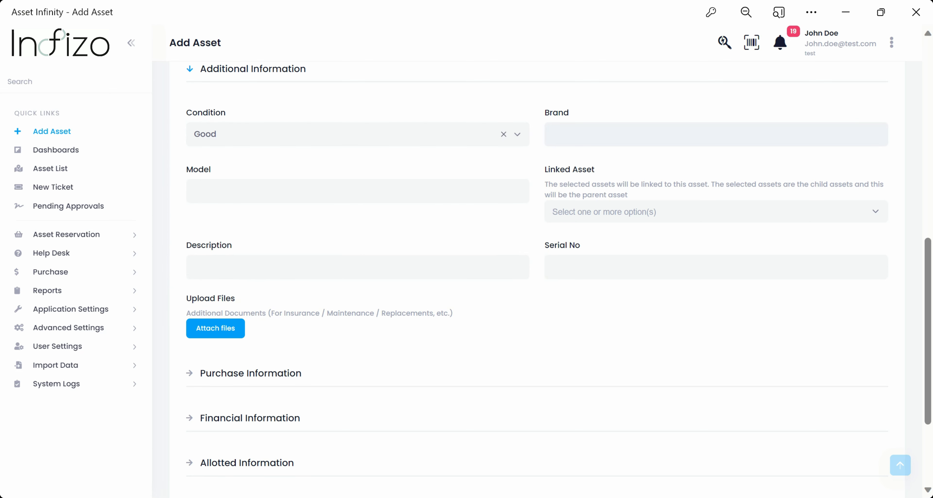
text(HP)
text(xyz)
click(569, 216)
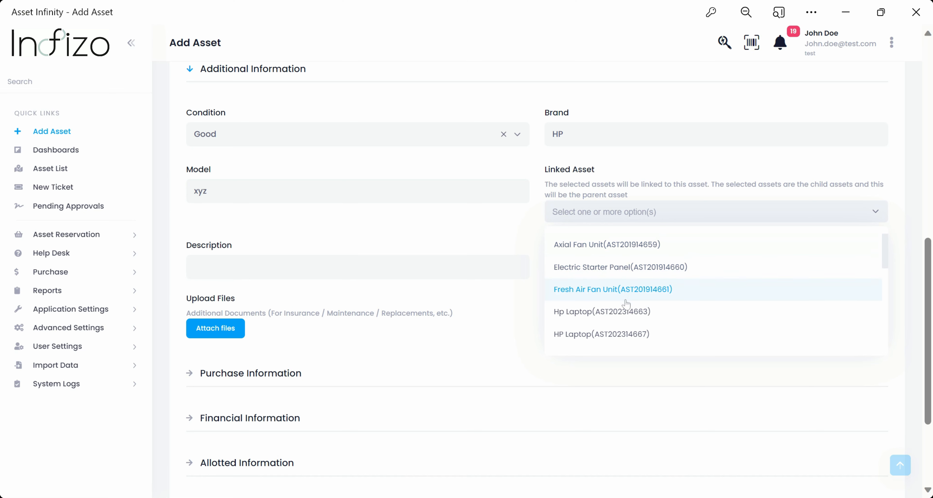
click(615, 323)
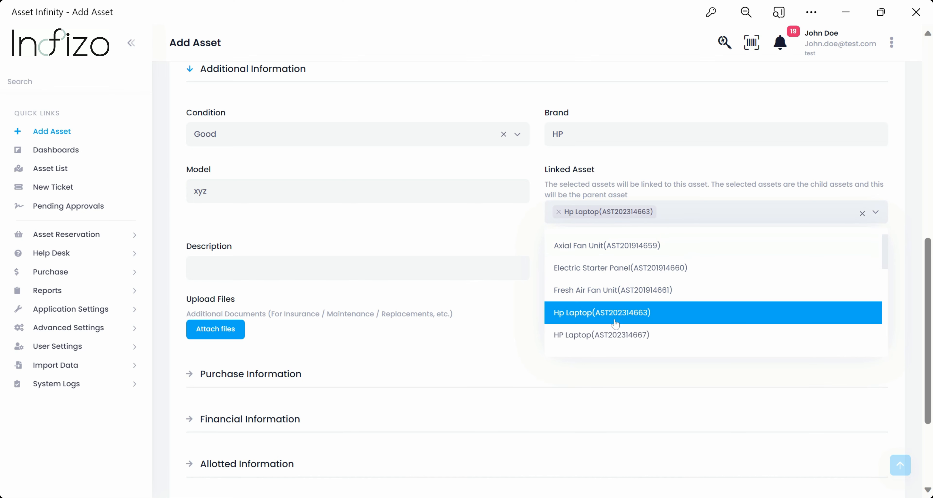
click(436, 243)
- Enter description Laptop and serial number 123456789
click(427, 268)
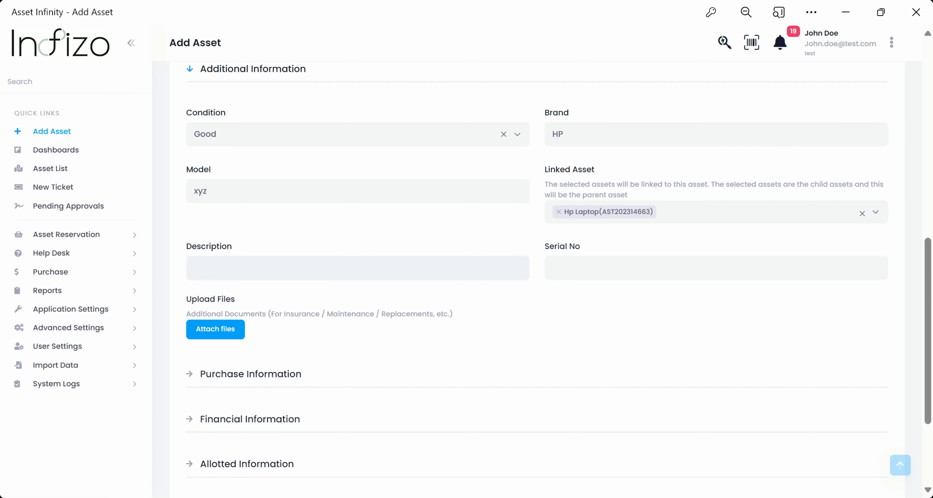
text(Laptop)
key(Tab)
text(123456789)
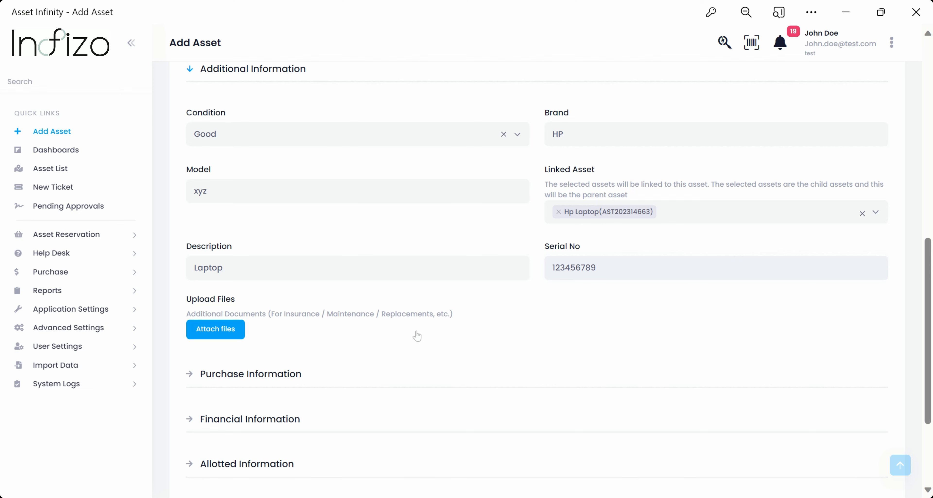
scroll(471, 326, down, 2)
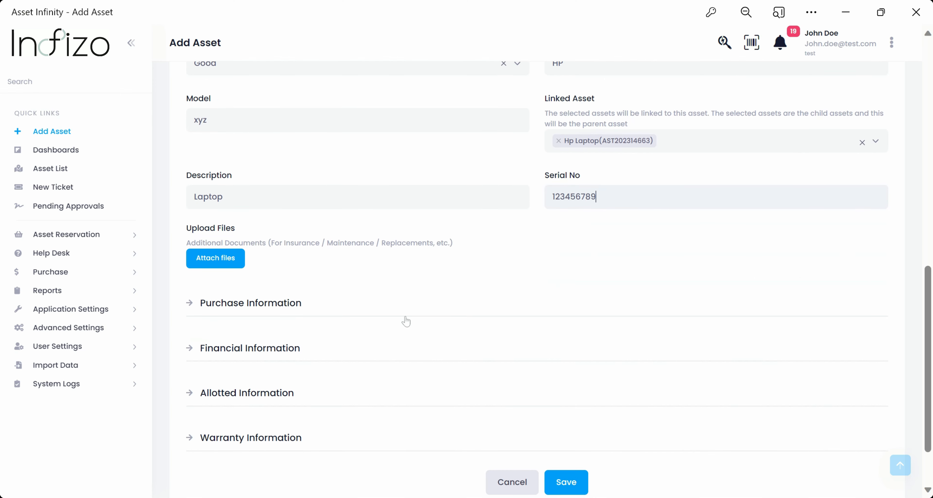
scroll(405, 321, down, 2)
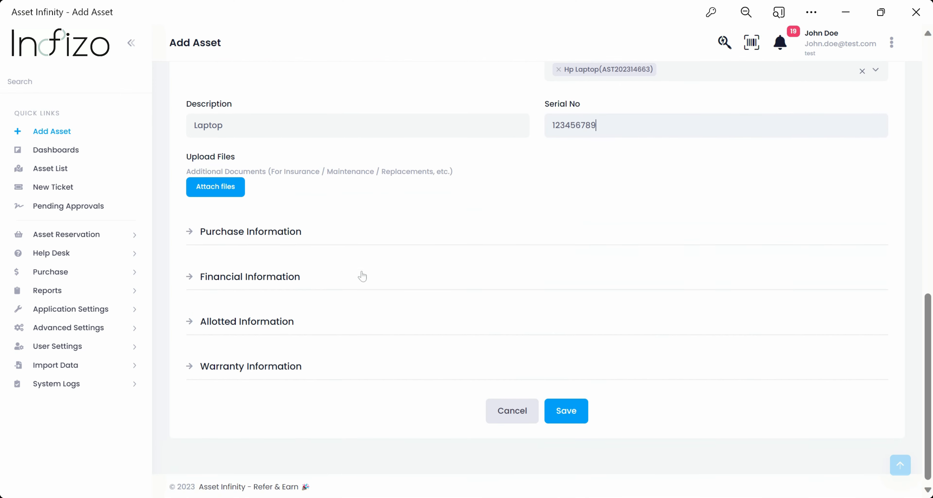
- Set vendor Acme Inc.(S00081) and invoice date 1 December 2023
click(193, 238)
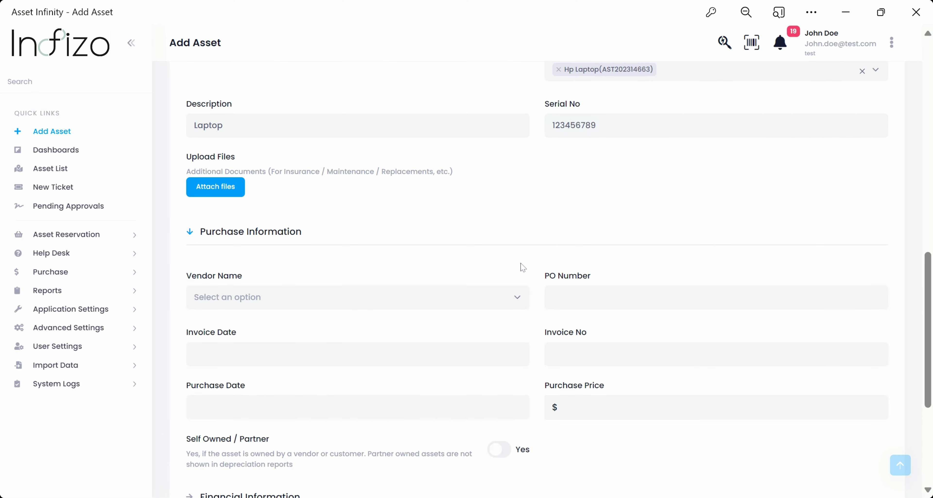
scroll(523, 267, down, 2)
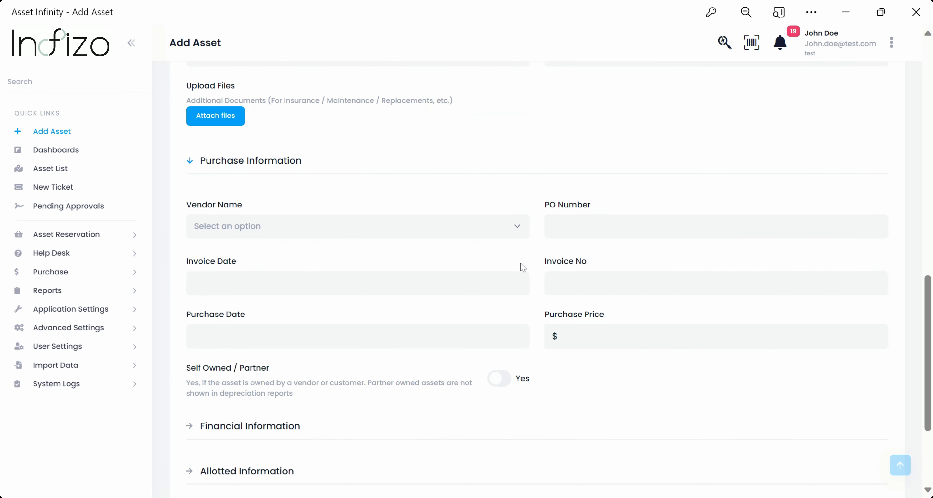
click(365, 234)
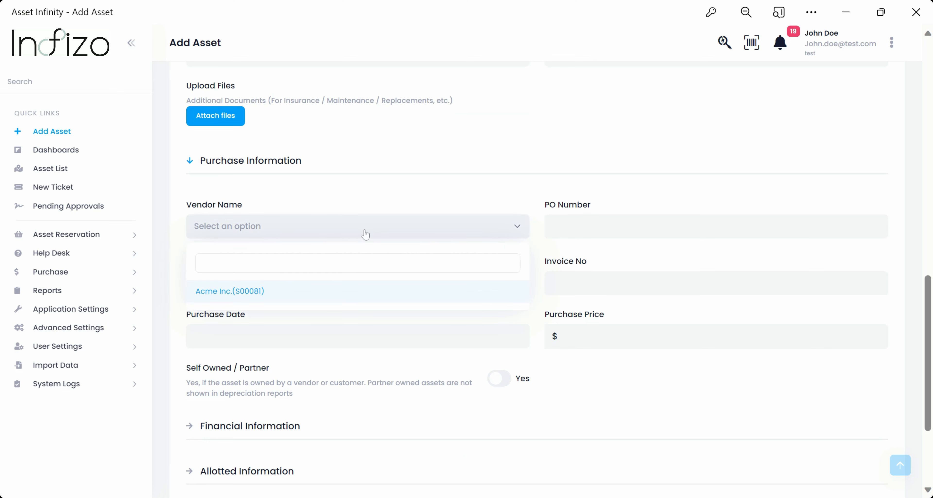
click(252, 292)
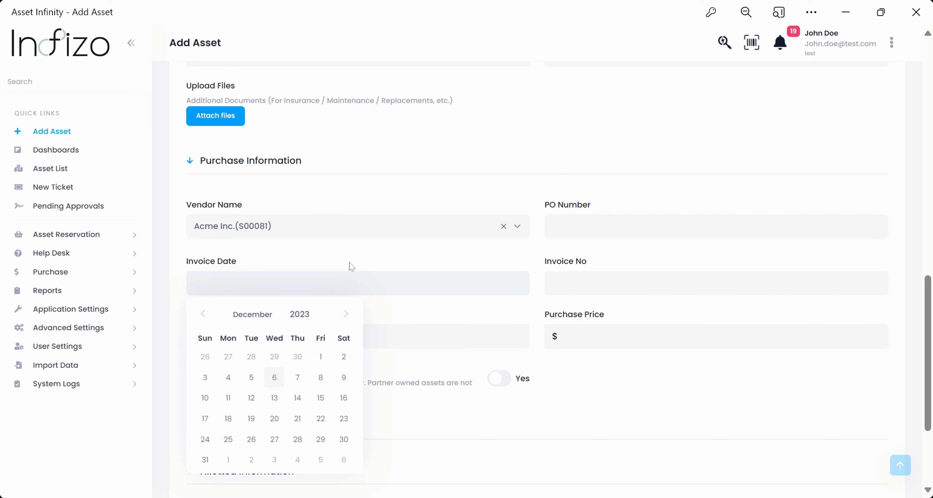
scroll(302, 339, down, 2)
click(320, 291)
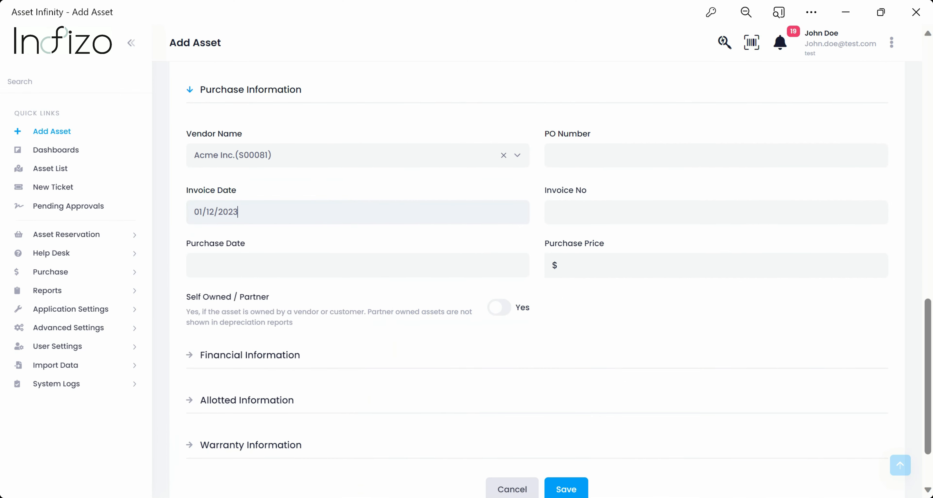
click(611, 157)
click(553, 213)
text(123)
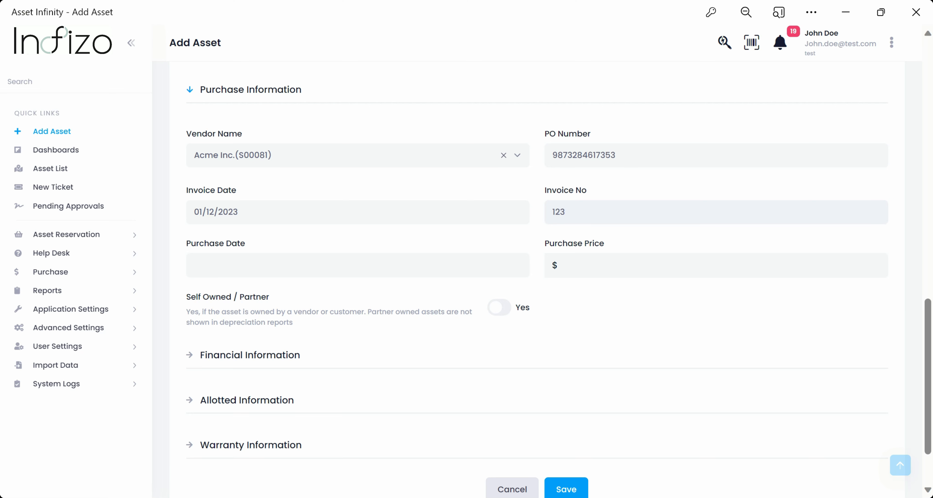
text(4568)
- Set the purchase date to 01/12/2023
click(300, 273)
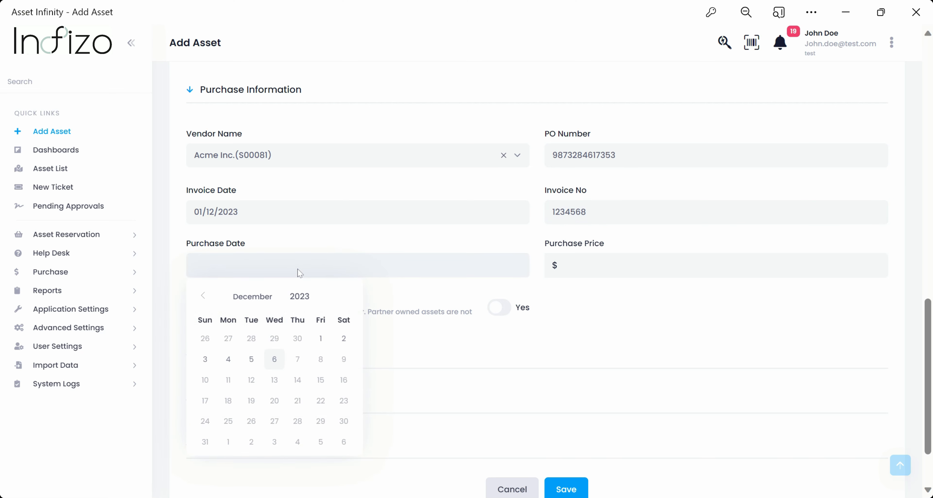
click(203, 296)
click(203, 296)
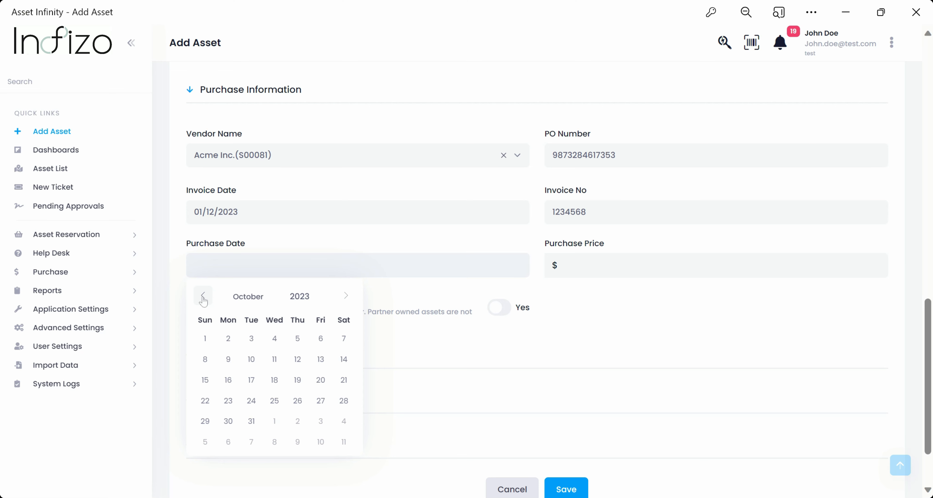
click(344, 297)
click(344, 297)
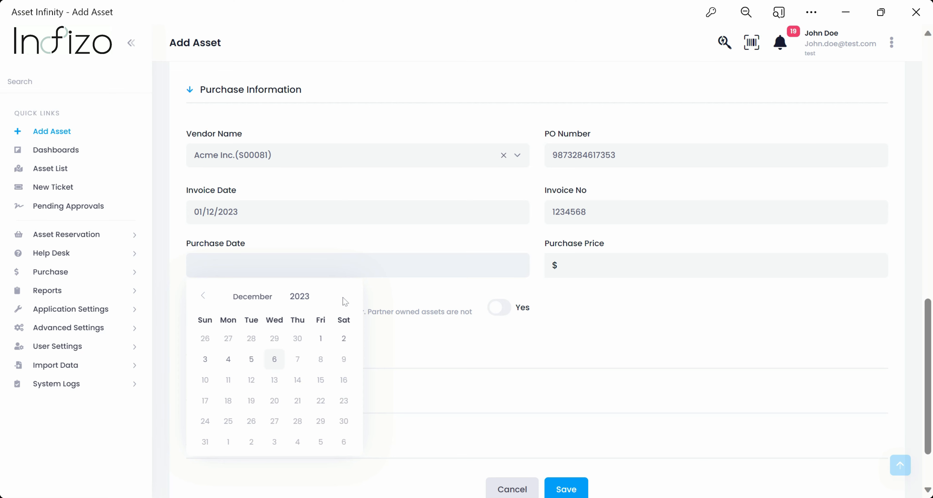
click(322, 343)
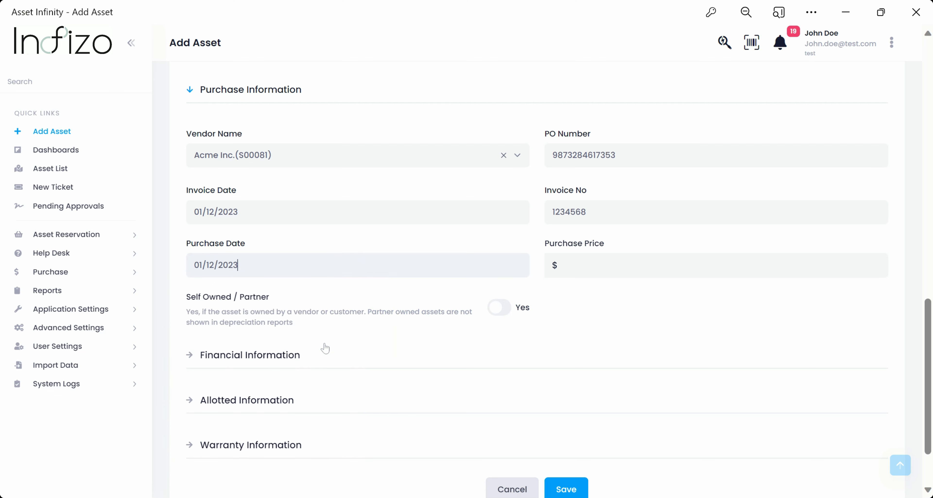
- Enter price 100000 and mark the asset partner-owned by Acme Inc.(S00081)
click(598, 266)
text(100000)
click(498, 308)
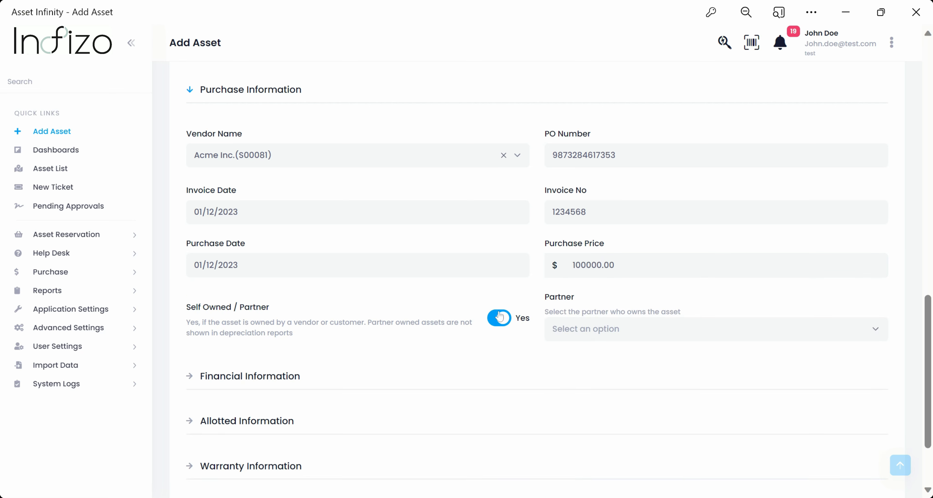
click(695, 338)
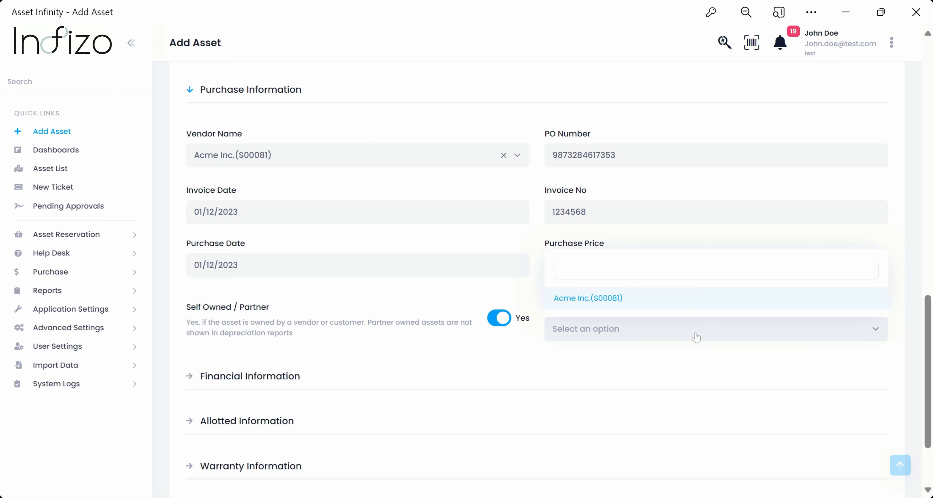
click(617, 298)
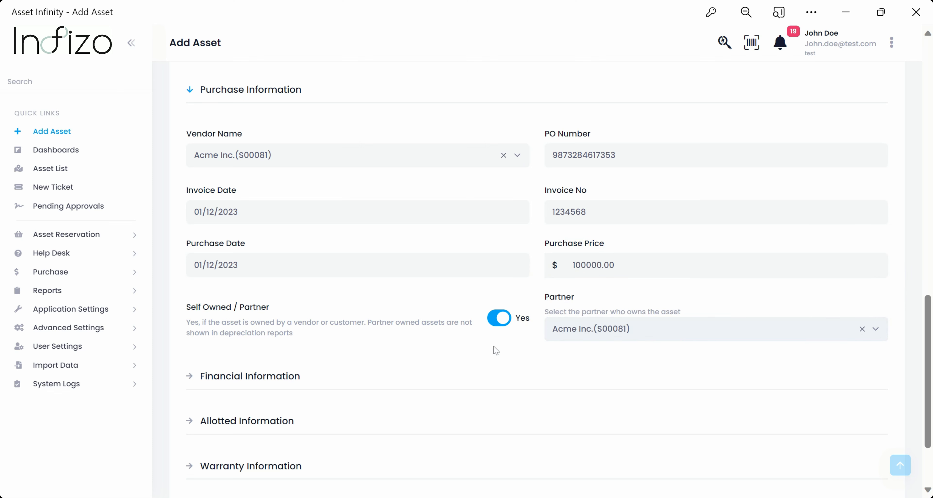
scroll(494, 350, down, 3)
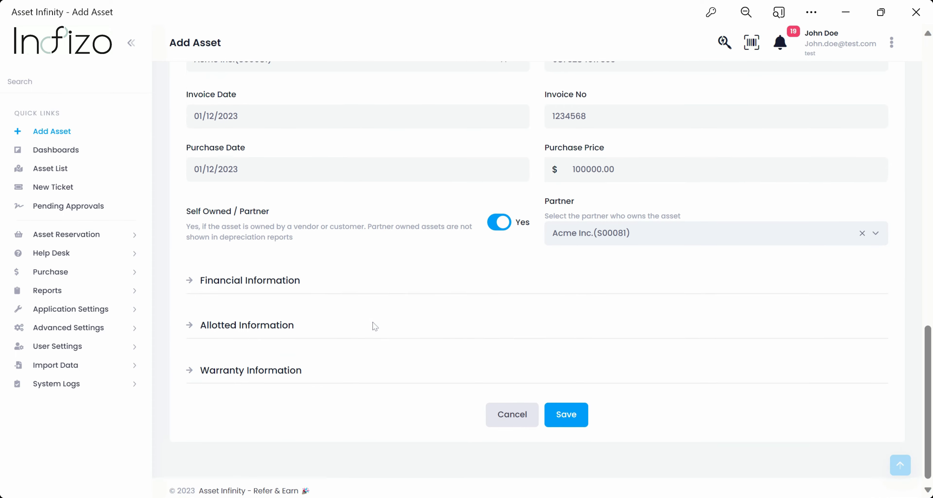
- Set the capitalization price to 100
click(189, 276)
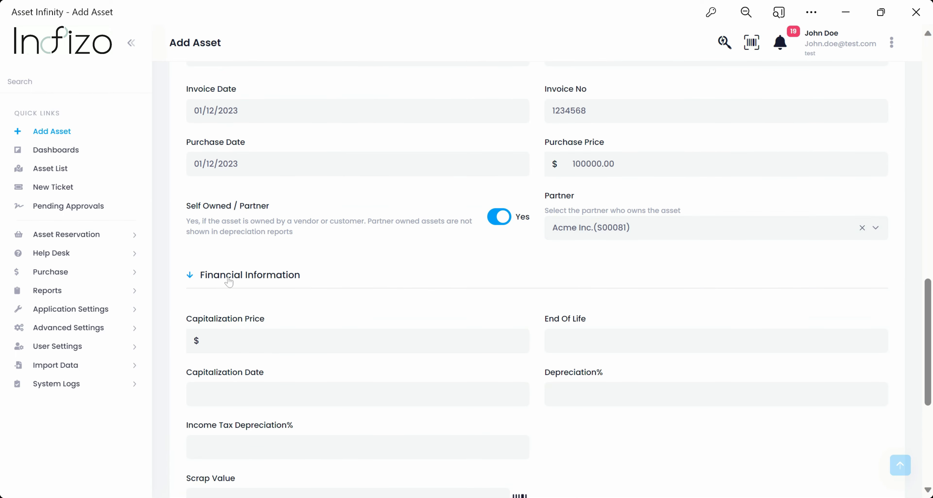
scroll(365, 292, down, 2)
scroll(365, 291, down, 2)
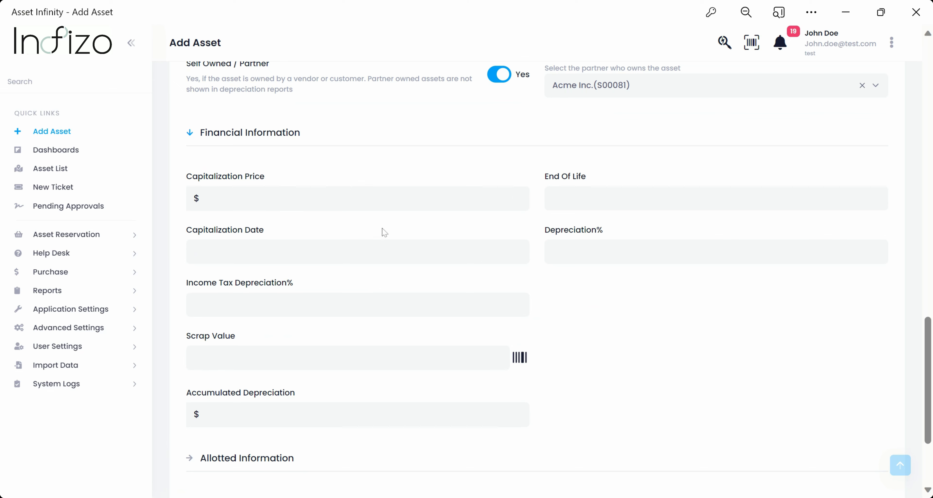
click(254, 198)
click(518, 196)
click(518, 196)
click(518, 197)
click(518, 197)
click(518, 196)
click(517, 197)
click(518, 197)
drag(242, 201, 190, 202)
text(100)
- Set end of life to 31/12/2024 and capitalization date to 02/12/2023
click(582, 199)
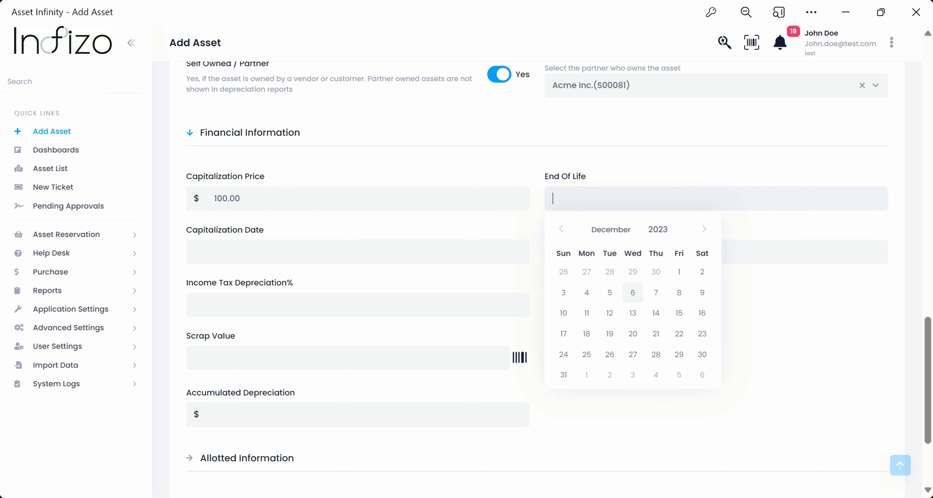
click(703, 229)
click(704, 229)
click(704, 231)
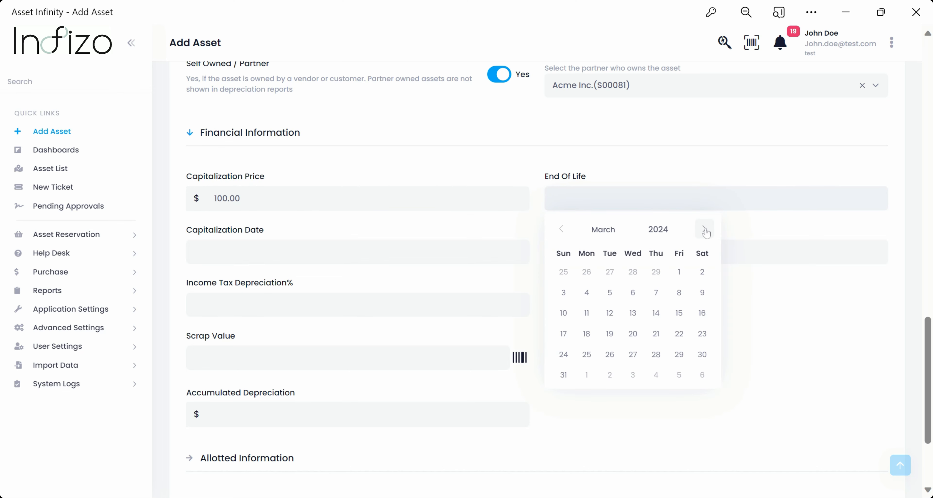
double_click(704, 230)
triple_click(704, 231)
click(705, 231)
double_click(705, 231)
click(705, 231)
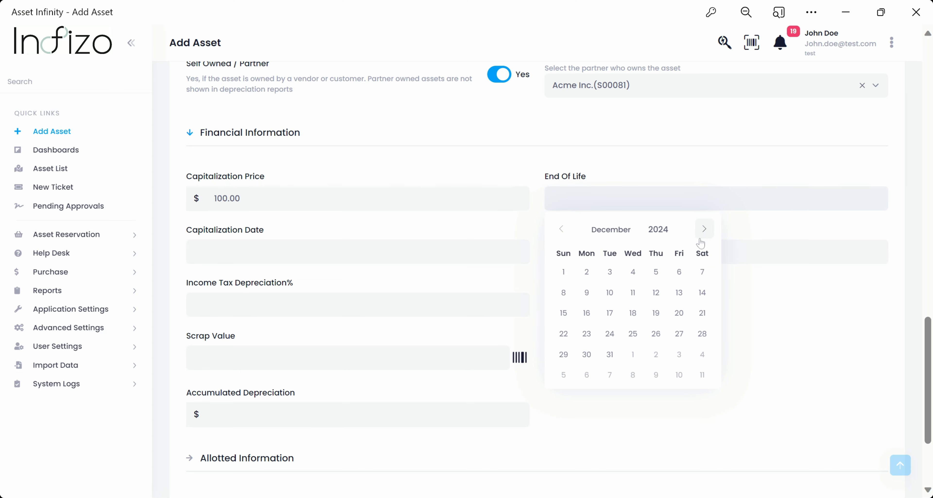
click(609, 354)
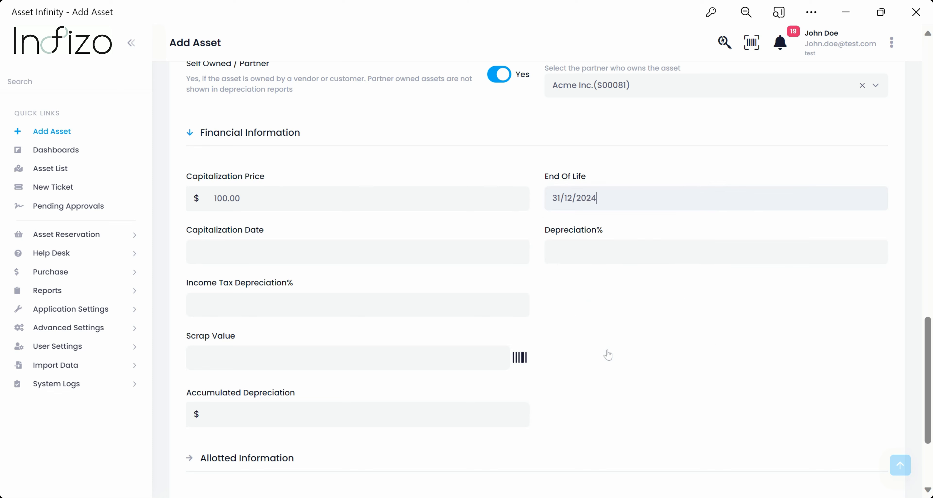
click(358, 252)
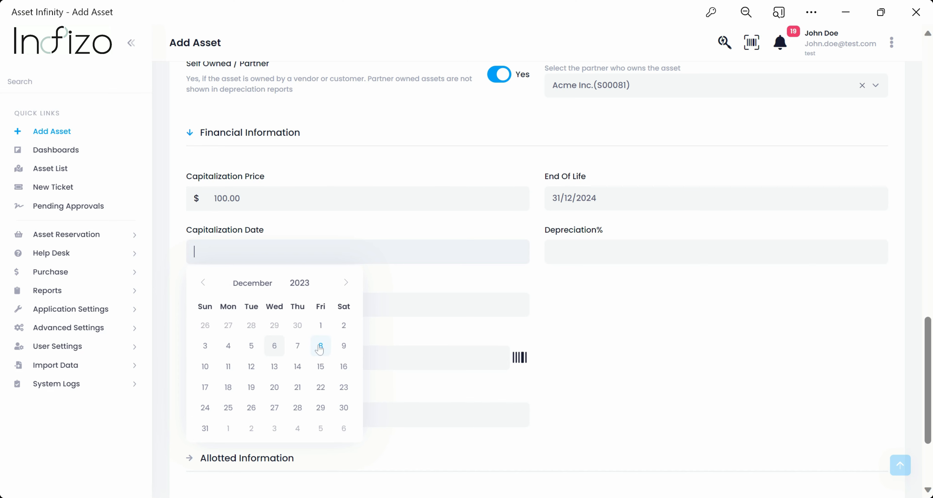
click(342, 329)
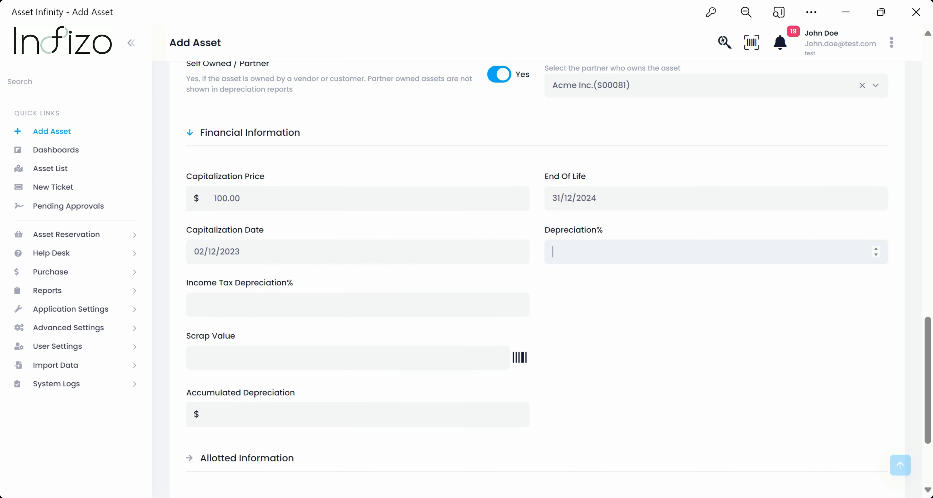
- Set depreciation 25%, income tax 5%, scrap 2000 and accumulated depreciation 50000
click(875, 250)
click(875, 249)
click(875, 249)
key(ctrl+a)
key(BackSpace)
text(25)
text(20)
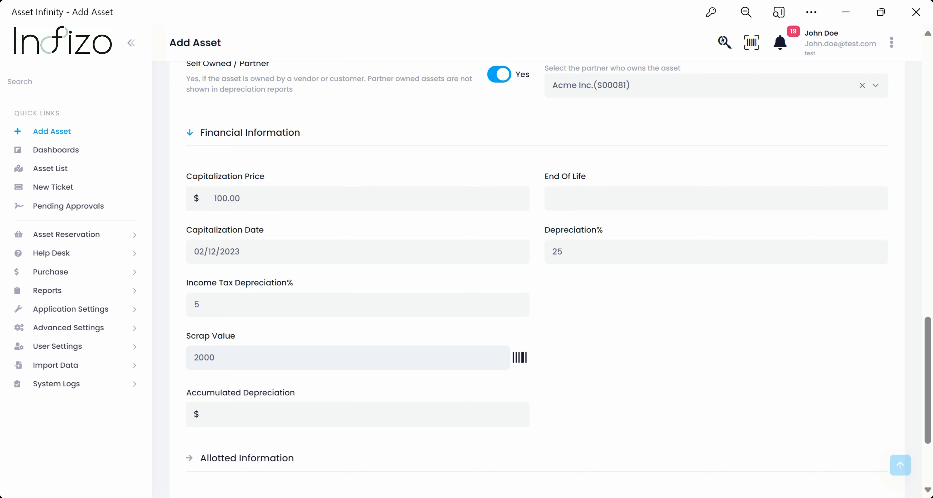
scroll(412, 266, down, 4)
click(413, 273)
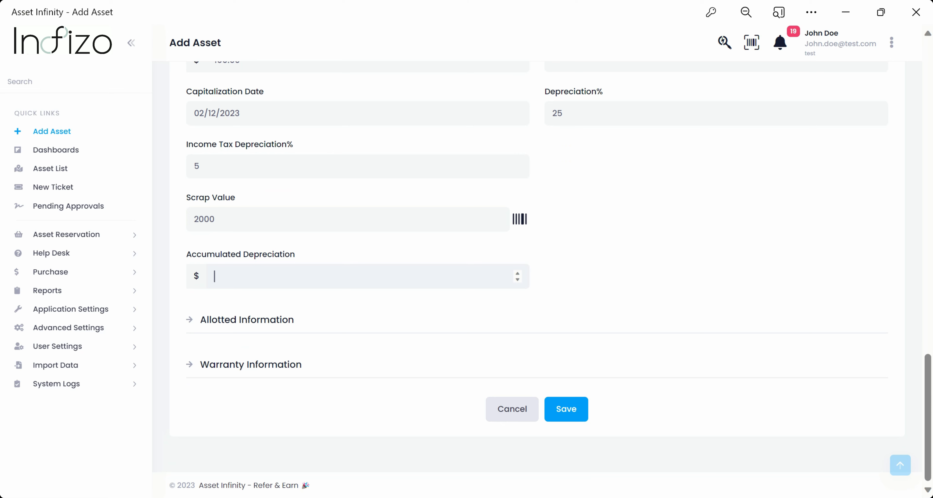
text(50000)
- Allot the laptop to Human Resources and transfer it to the second listed staff member
click(209, 319)
scroll(457, 349, down, 4)
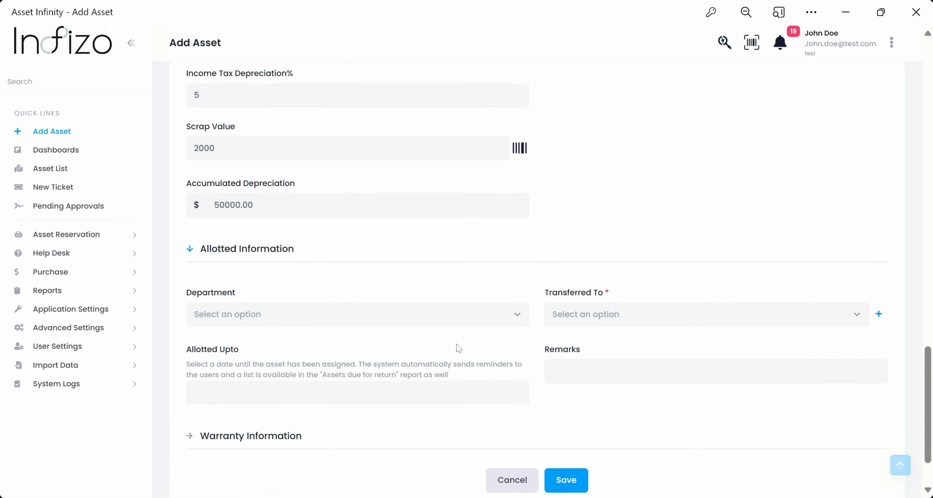
click(475, 245)
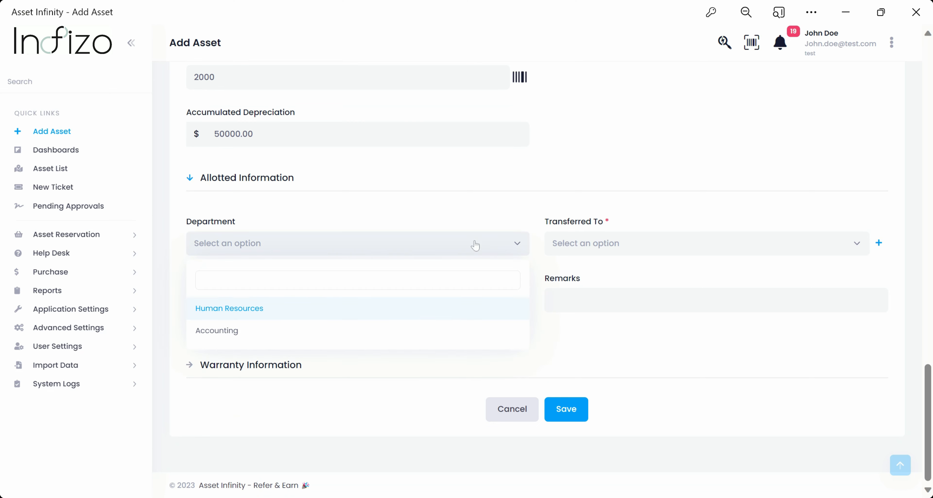
click(220, 316)
click(618, 249)
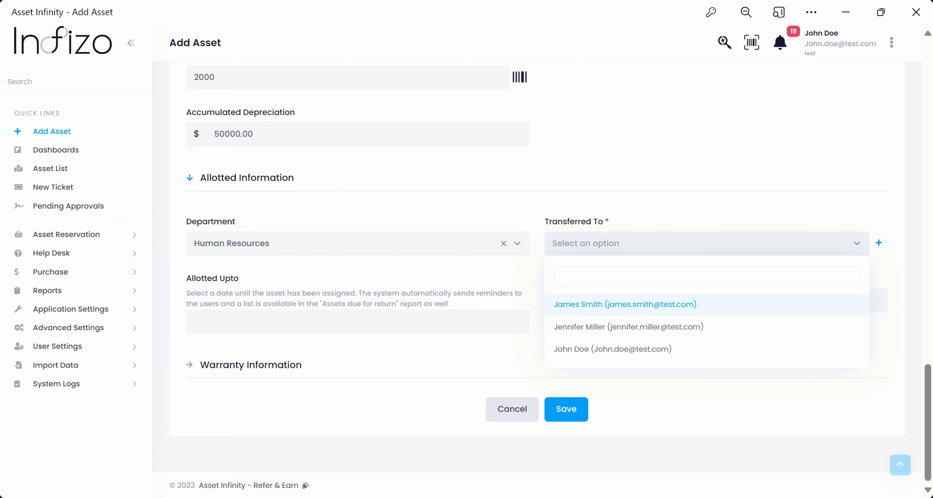
click(595, 328)
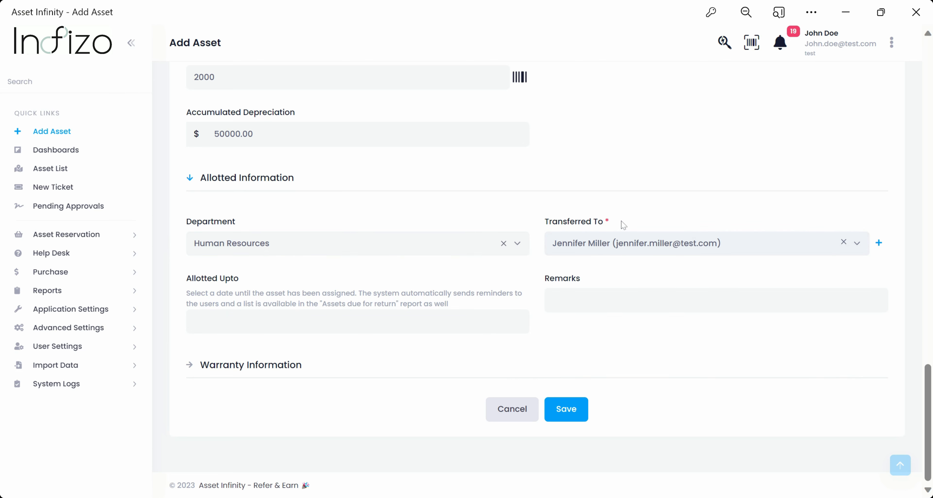
drag(602, 223, 536, 229)
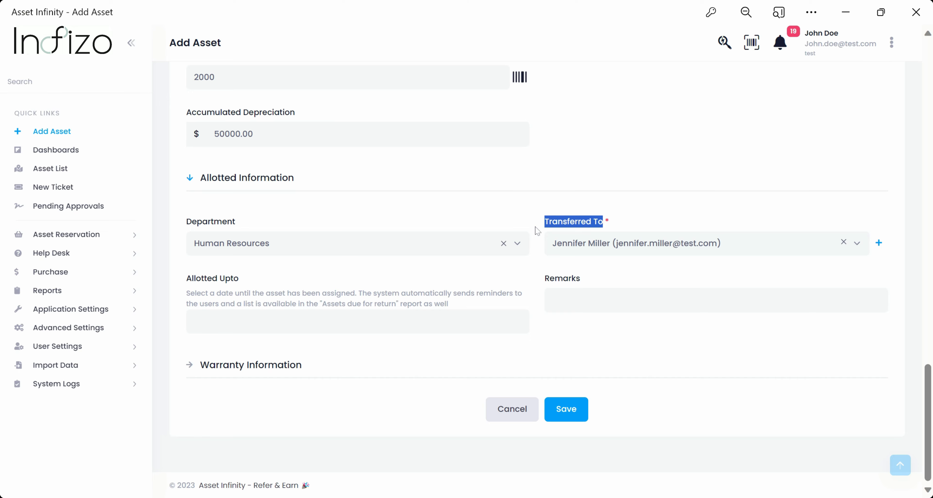
scroll(369, 227, up, 15)
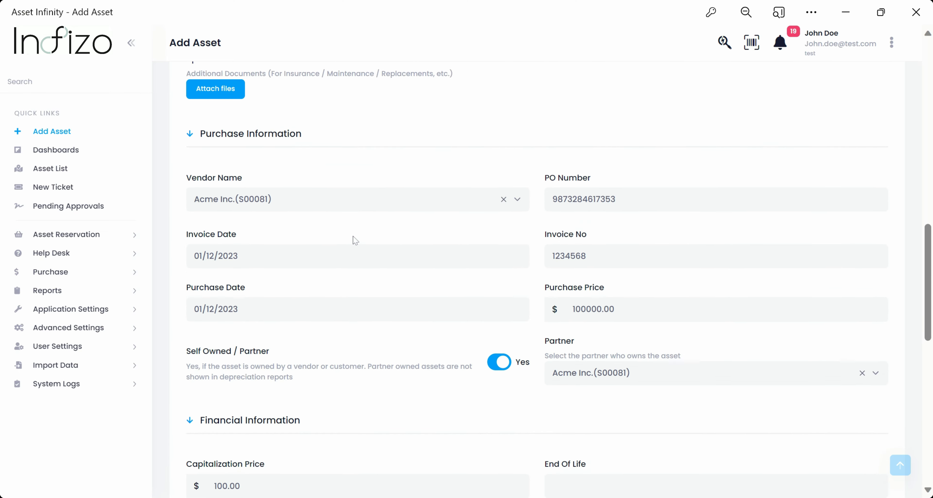
- Set the asset status to In Use, replacing a brief In Stock choice
scroll(355, 240, up, 12)
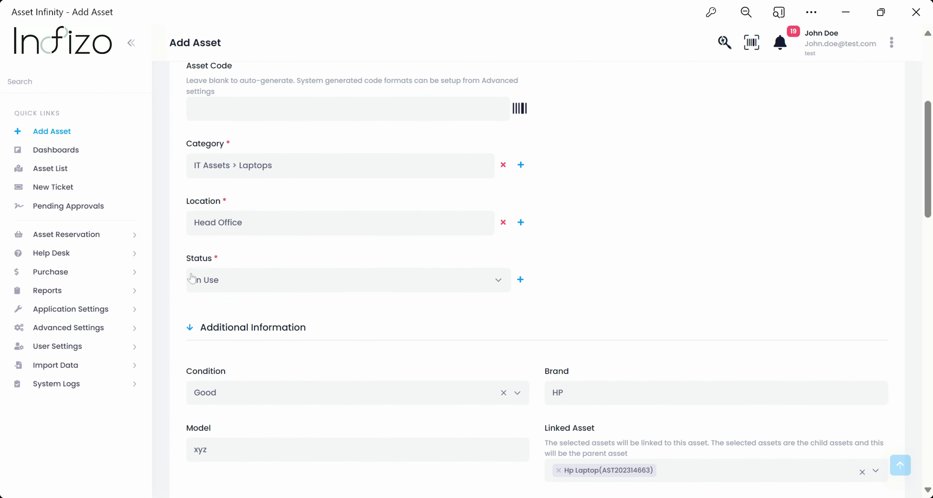
drag(184, 261, 218, 261)
click(306, 284)
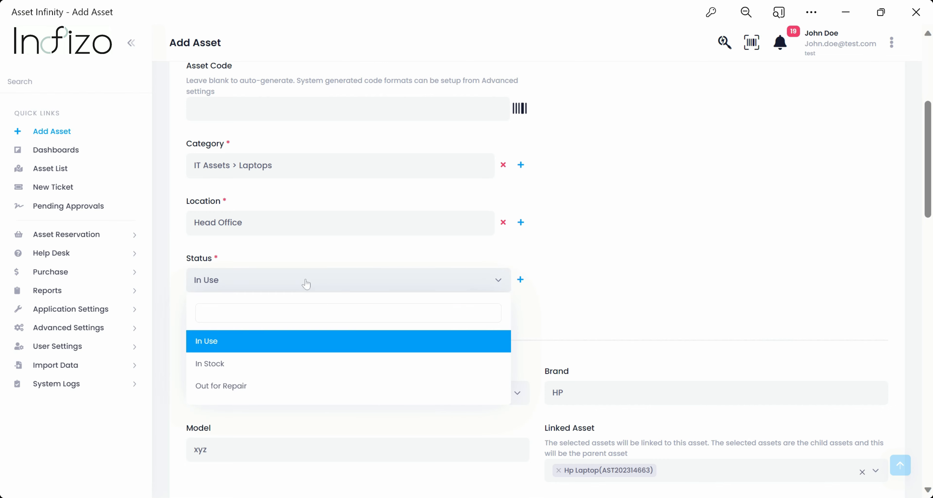
click(228, 367)
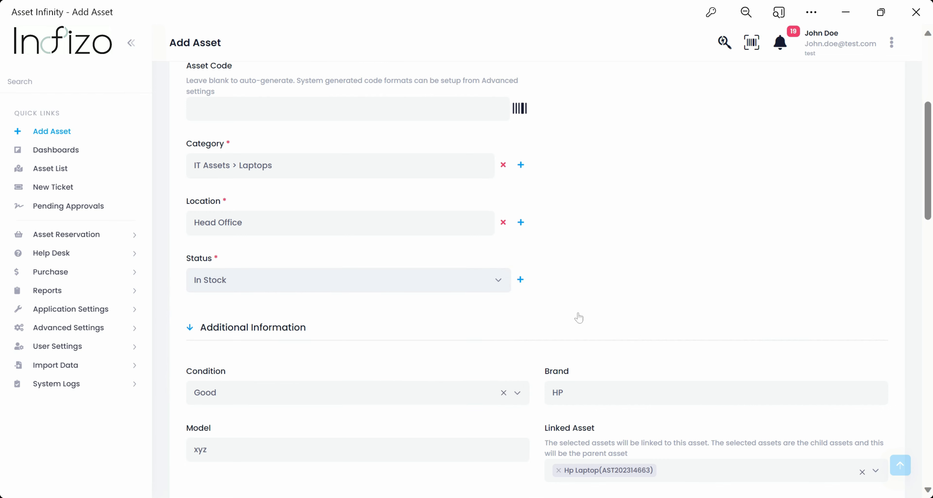
scroll(610, 308, down, 15)
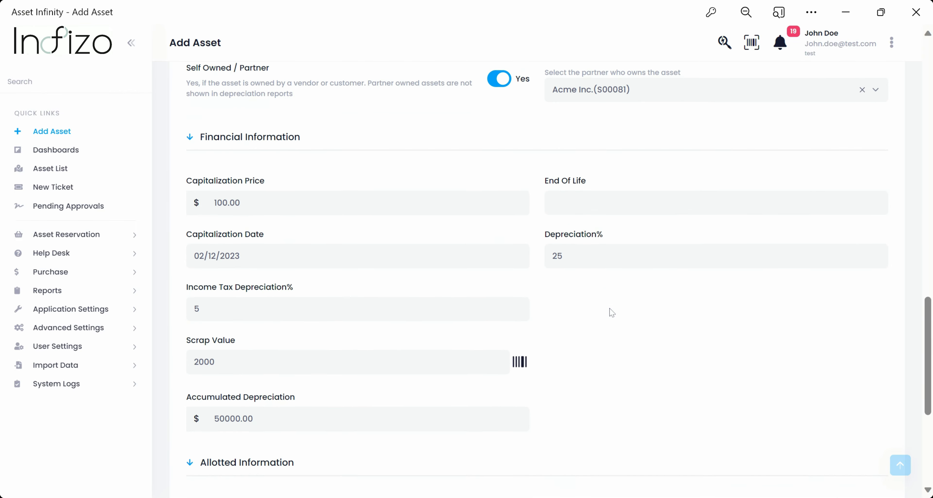
scroll(611, 312, down, 7)
scroll(612, 313, up, 2)
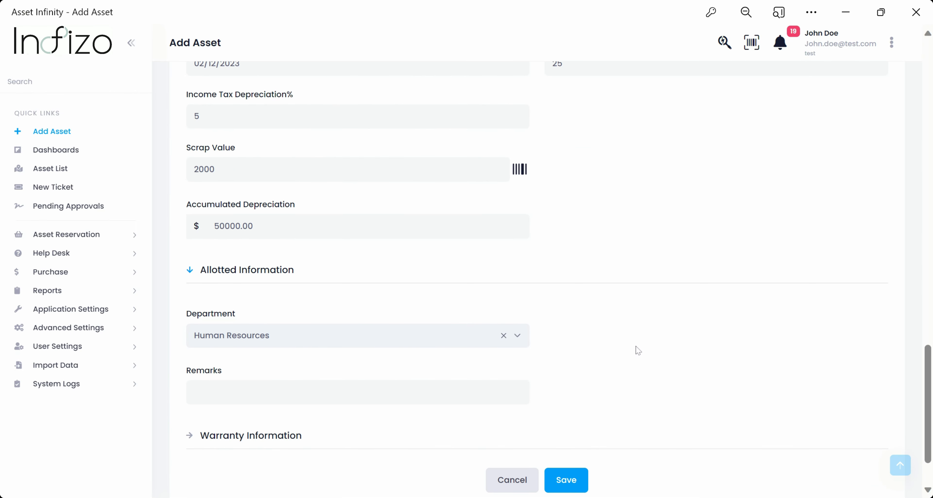
scroll(335, 381, down, 2)
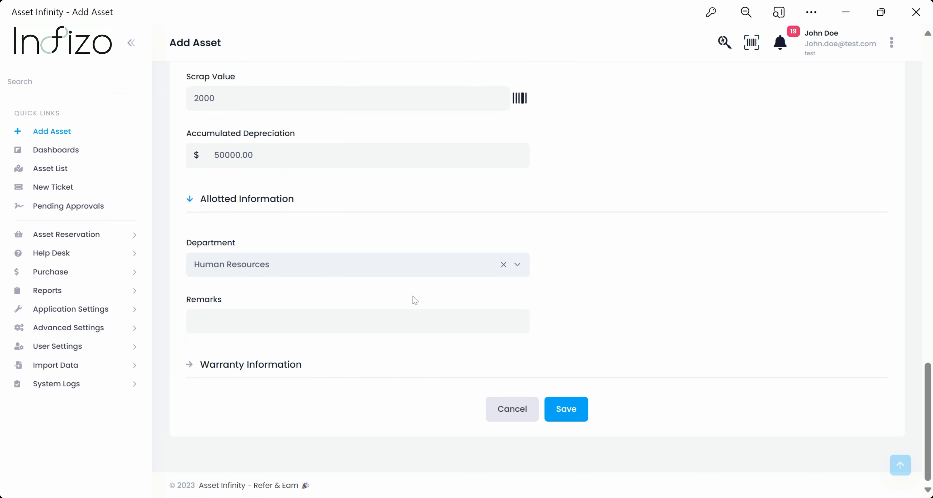
scroll(409, 302, up, 18)
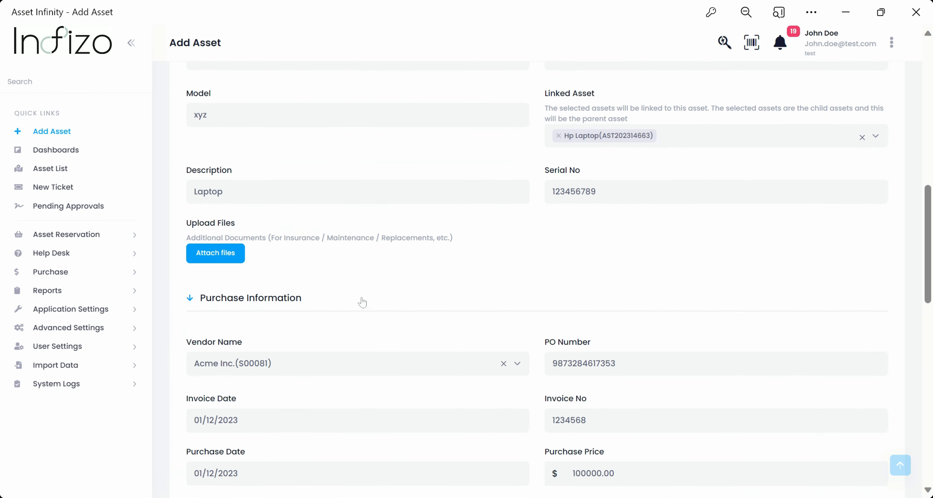
scroll(263, 224, up, 6)
click(263, 167)
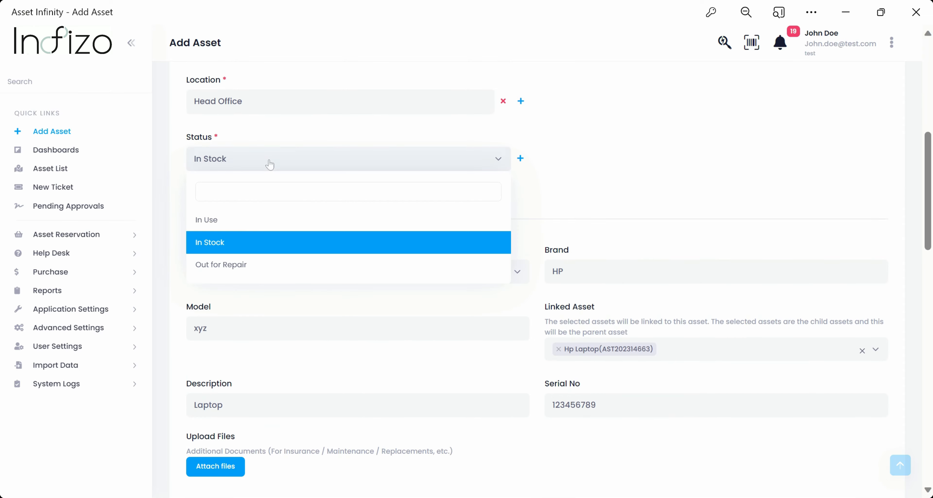
click(239, 224)
- Set the Allotted Upto date to 30/12/2024
scroll(386, 258, down, 18)
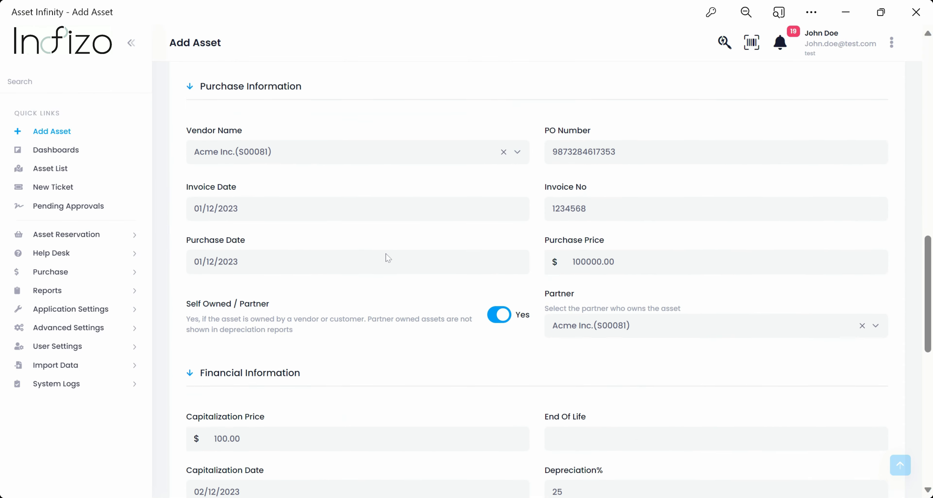
scroll(389, 265, down, 8)
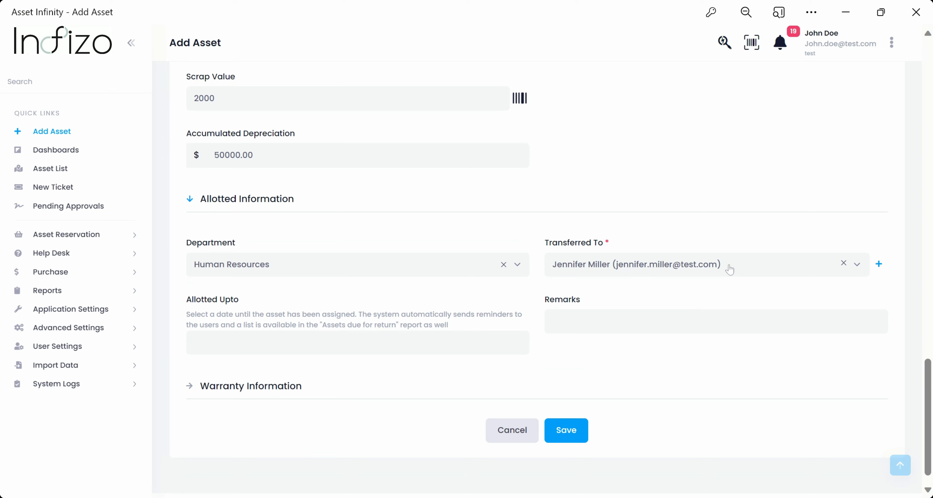
click(246, 342)
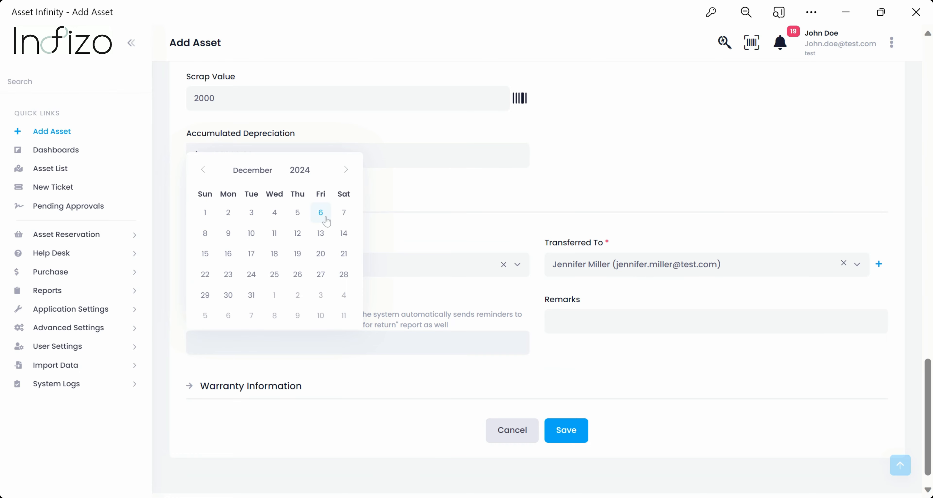
click(229, 295)
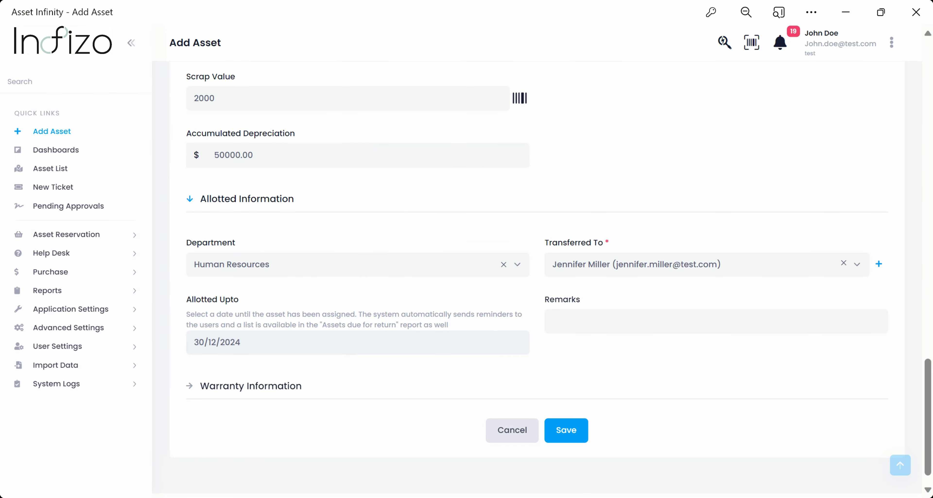
- Expand Warranty Information and choose Acme Inc.(S00081) as both the AMC and warranty vendor
click(290, 387)
scroll(418, 269, down, 5)
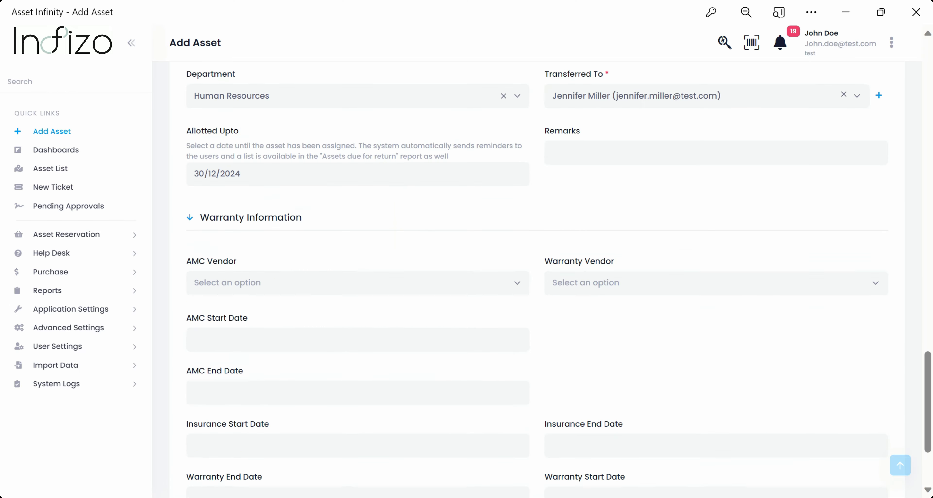
click(427, 242)
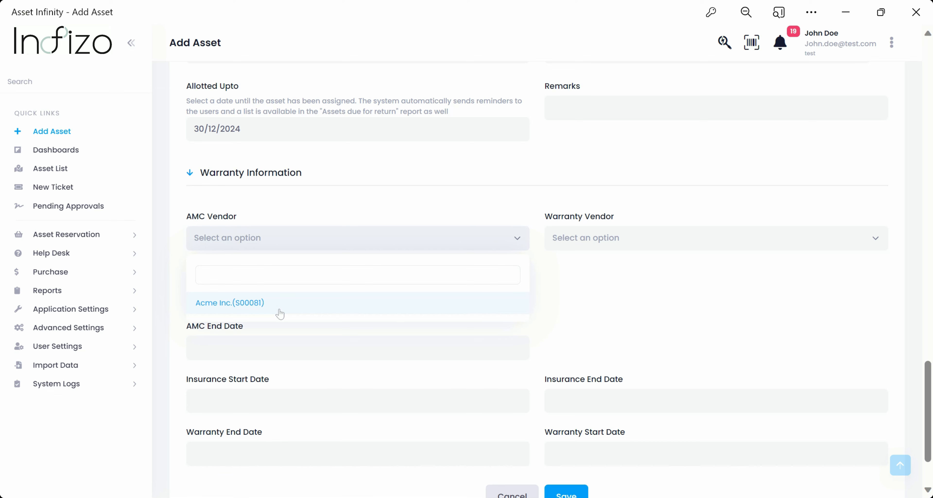
click(279, 312)
click(631, 243)
click(597, 304)
- Set the AMC period from 01/12/2023 to 31/12/2024
click(312, 296)
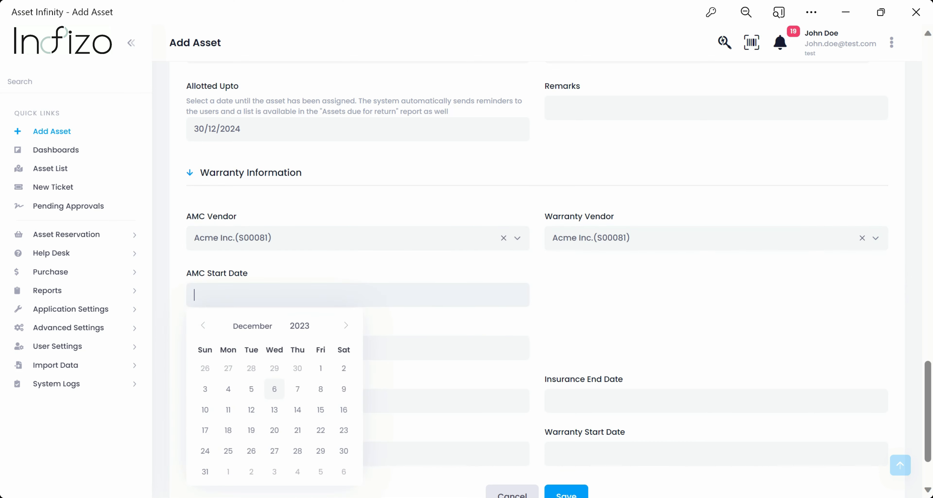
click(320, 369)
click(322, 348)
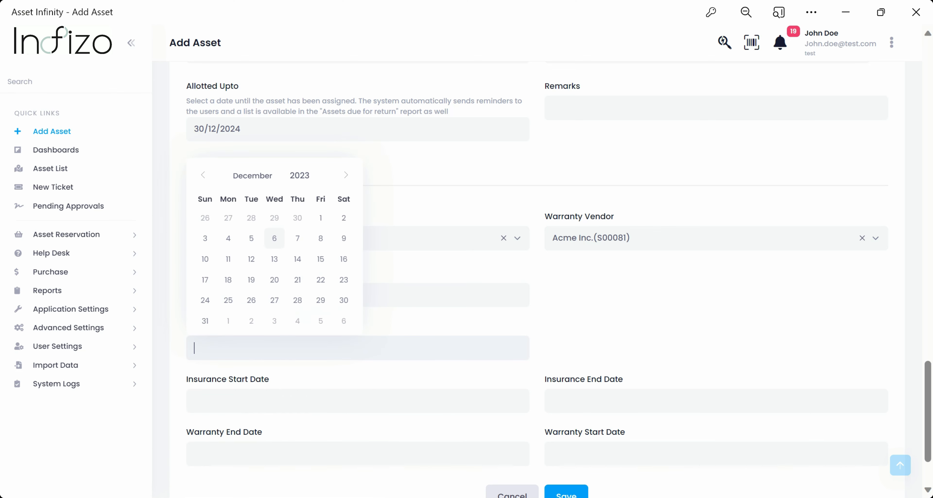
triple_click(350, 182)
triple_click(350, 182)
triple_click(350, 182)
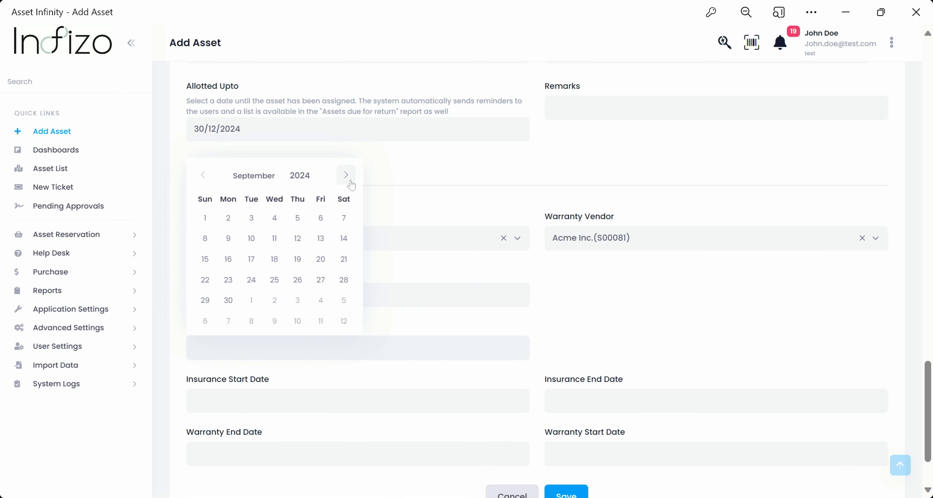
double_click(351, 181)
click(346, 175)
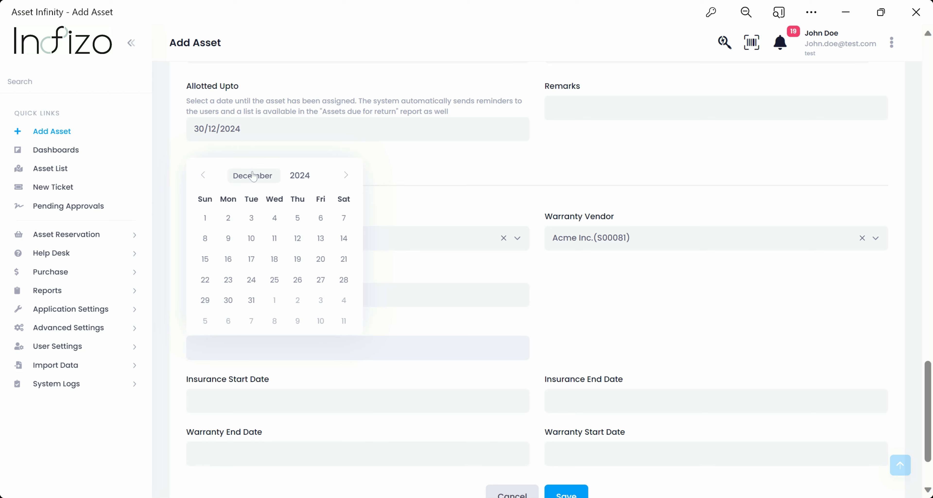
click(232, 390)
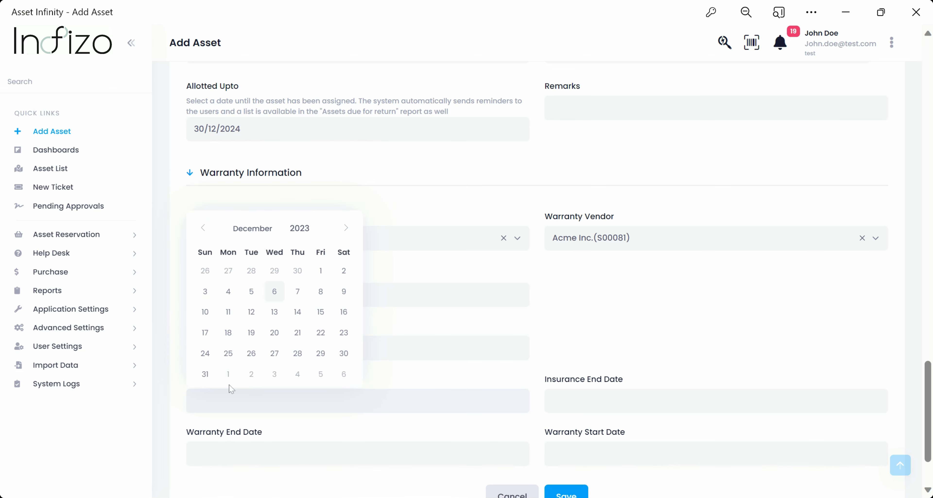
- Set the insurance period from 01/12/2023 to 31/12/2024
click(320, 271)
click(552, 400)
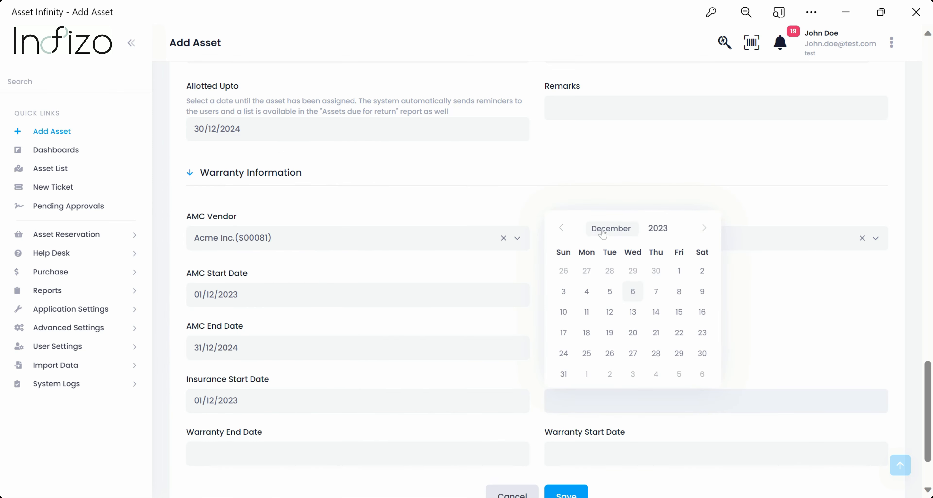
click(657, 228)
click(675, 224)
click(609, 353)
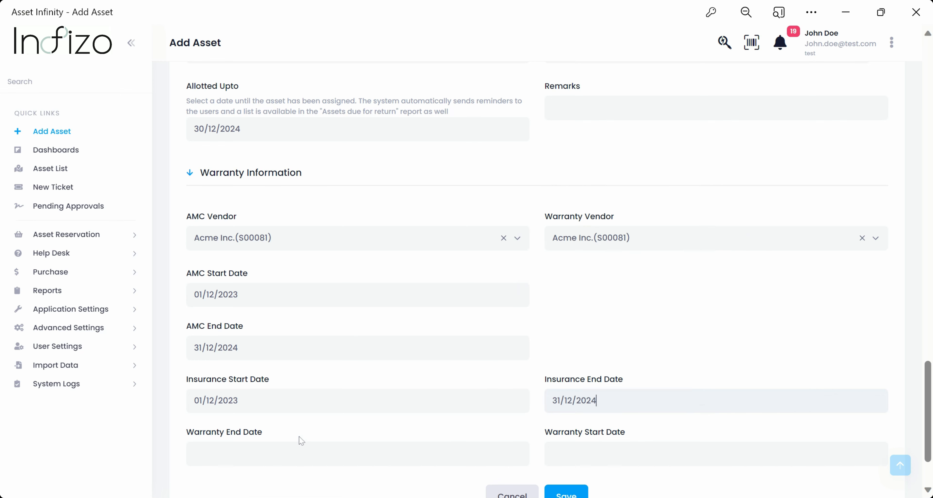
- Set the warranty period from 01/12/2023 to 31/12/2024 and try saving the asset
scroll(299, 439, down, 2)
click(256, 369)
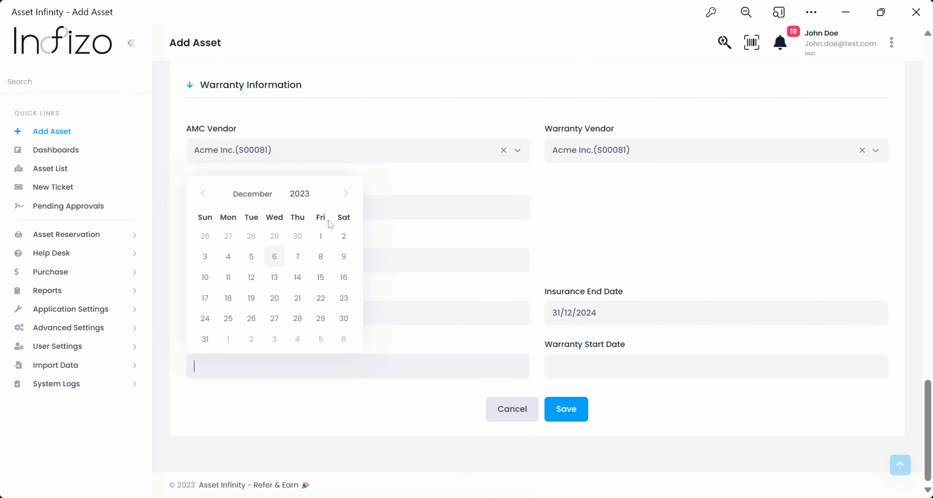
click(316, 191)
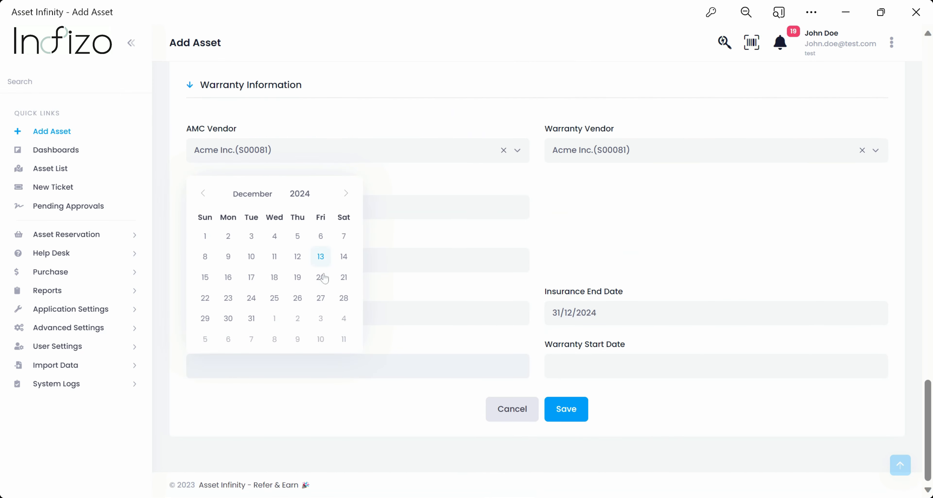
click(252, 318)
click(634, 366)
click(679, 237)
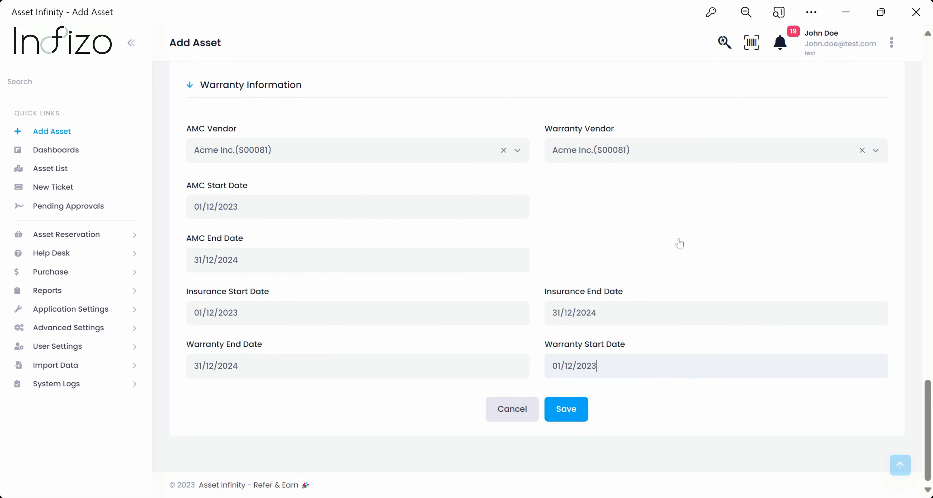
click(572, 407)
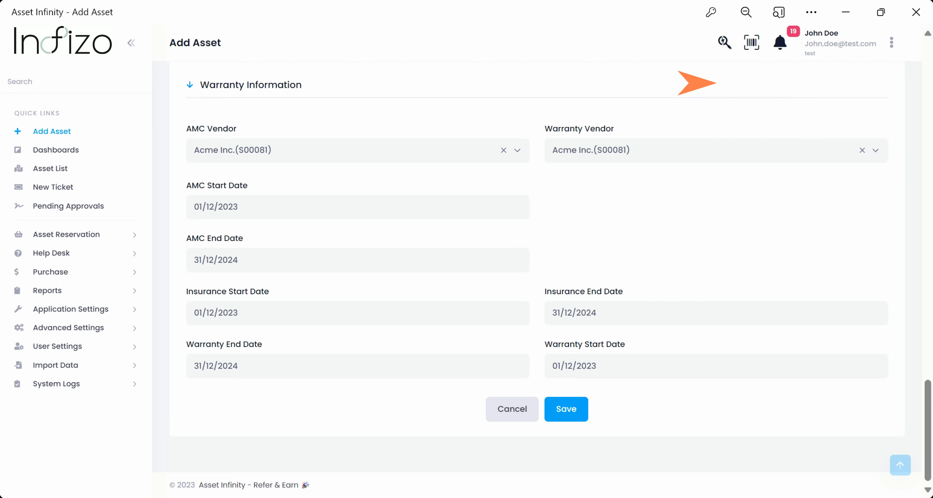
- In Financial Information, replace the Scrap Value 2000 with 90
scroll(516, 312, up, 4)
scroll(517, 311, up, 8)
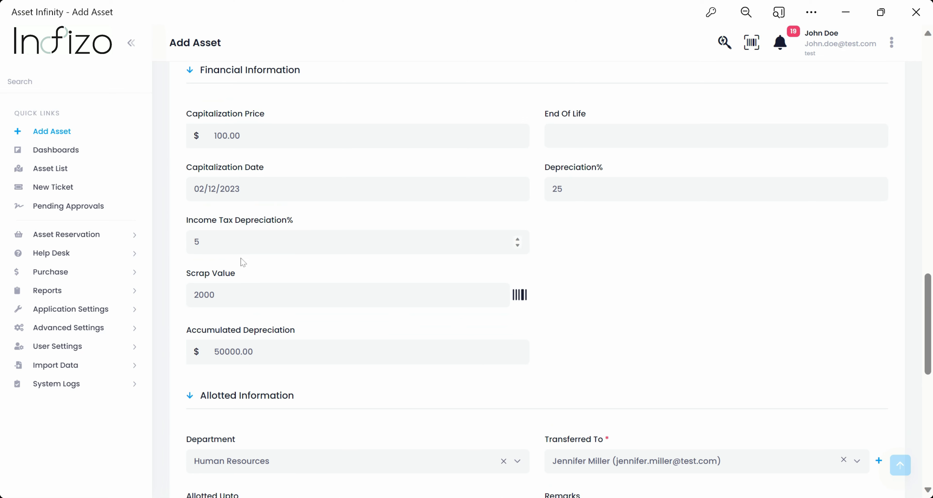
drag(215, 295, 180, 293)
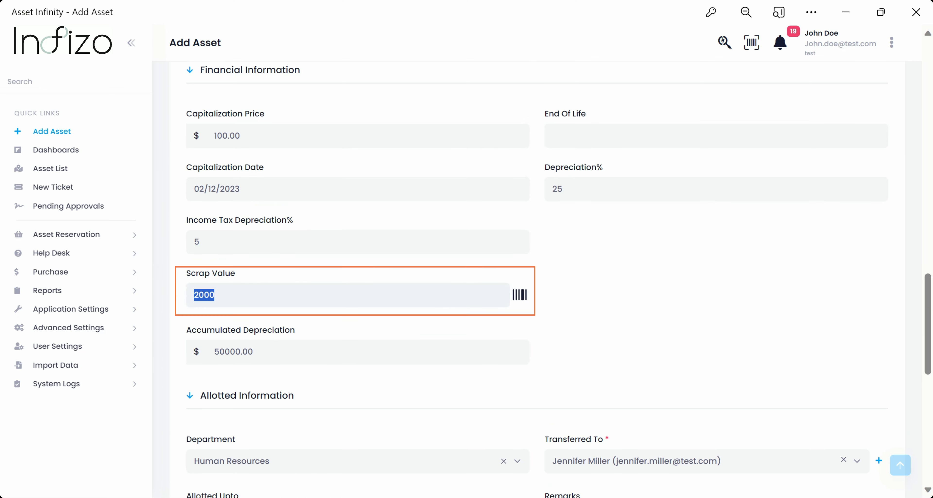
text(90)
scroll(510, 226, down, 9)
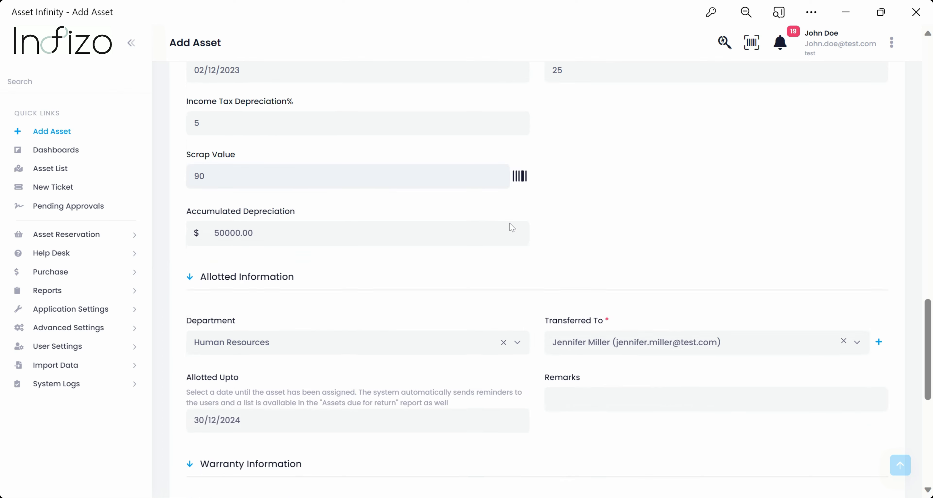
scroll(510, 226, down, 5)
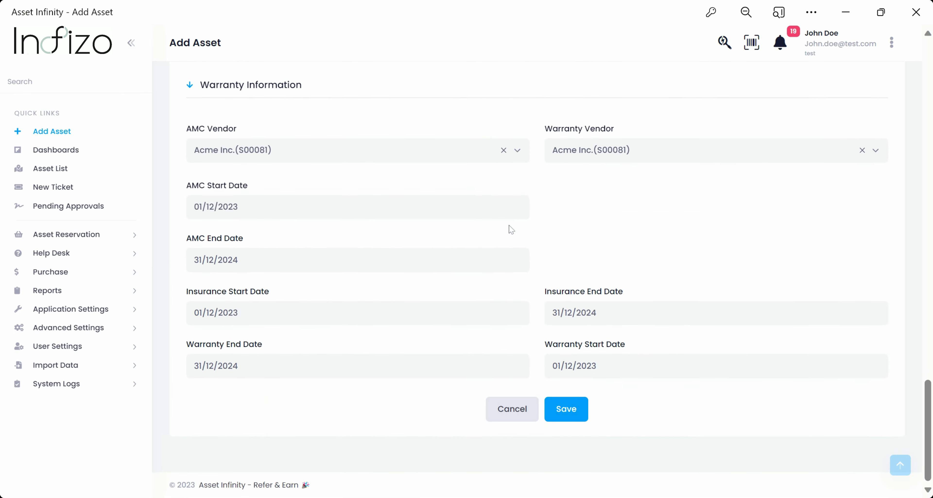
- Save the HP Laptop asset and go to the Asset List, where AST202314670 is listed first
click(566, 410)
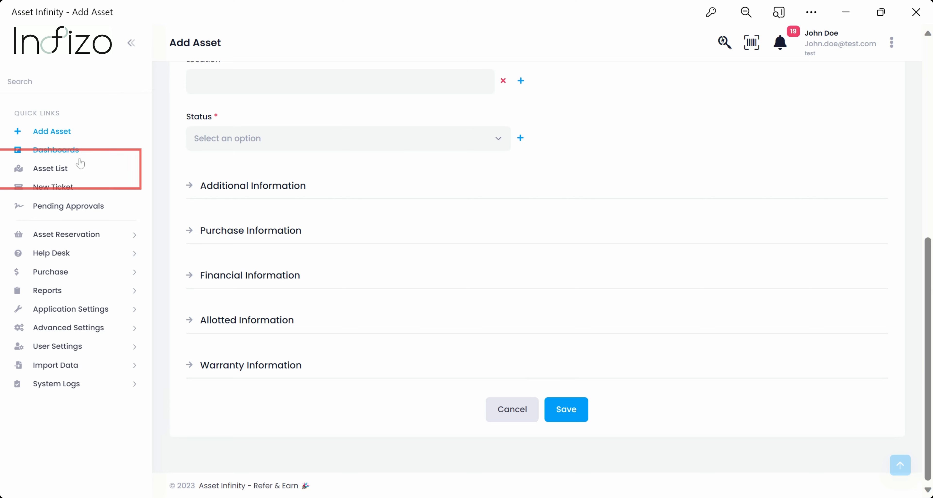
click(73, 171)
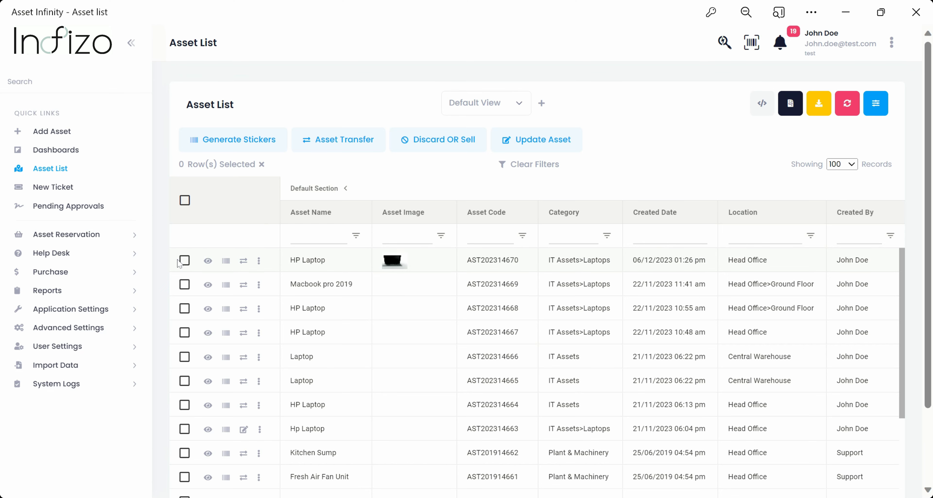
click(184, 260)
scroll(292, 266, right, 5)
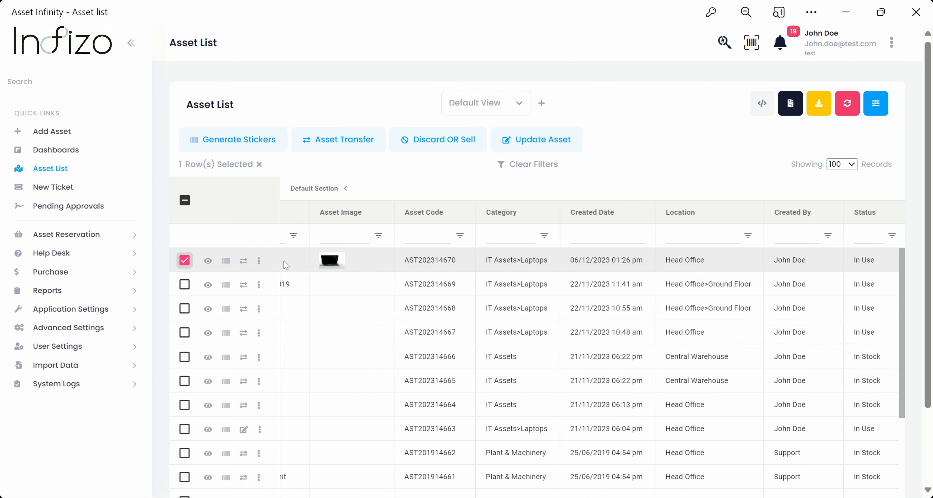
scroll(341, 262, right, 10)
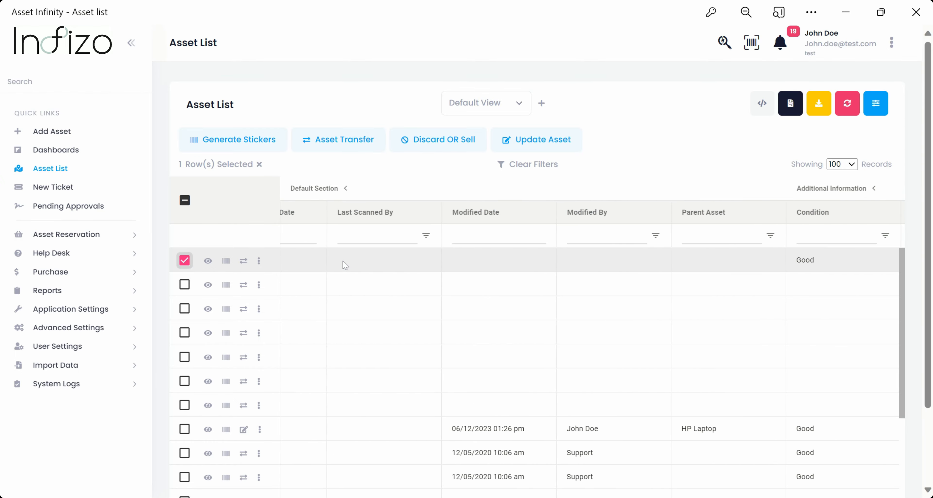
scroll(342, 261, right, 10)
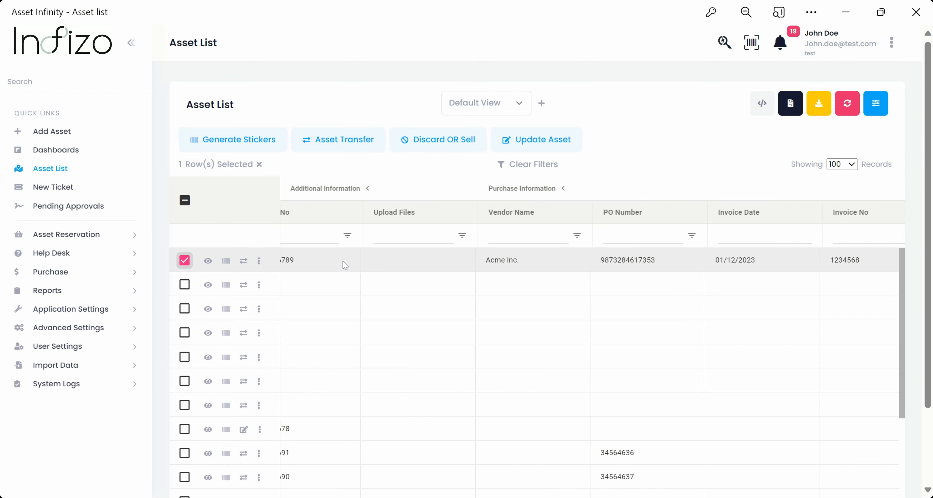
scroll(344, 265, right, 10)
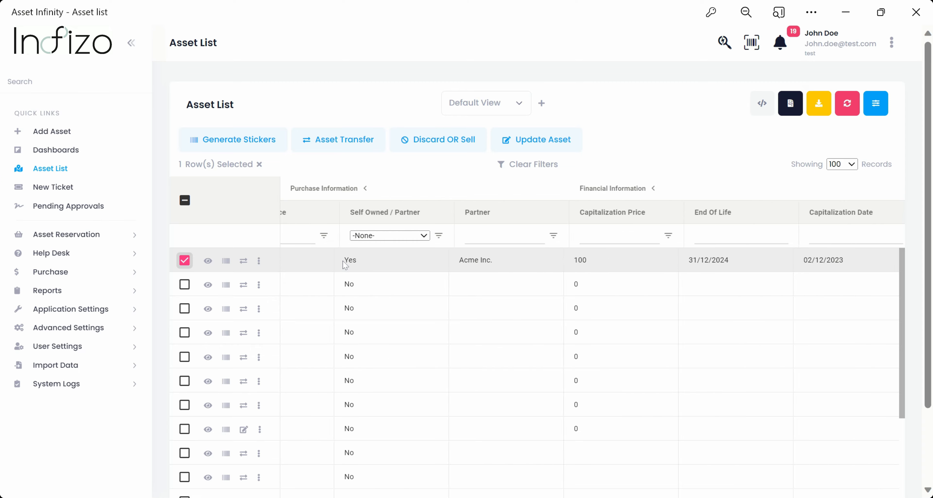
scroll(344, 266, right, 10)
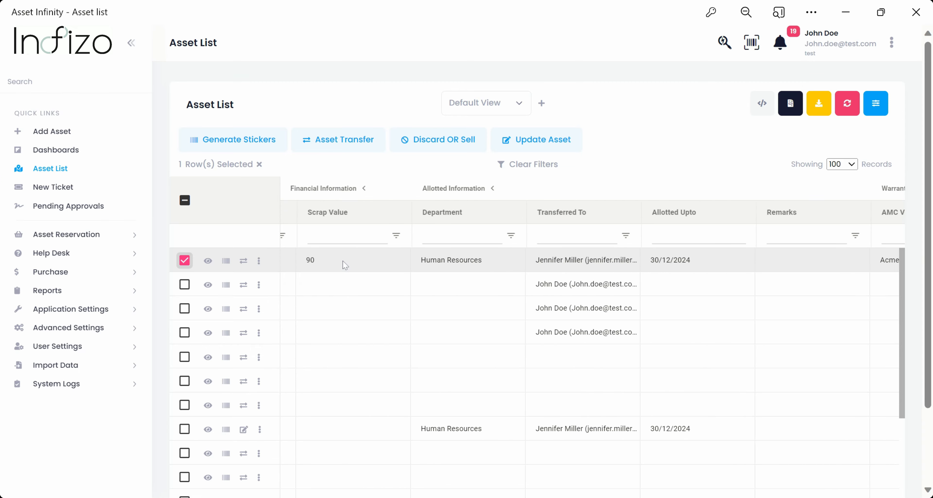
scroll(345, 266, right, 10)
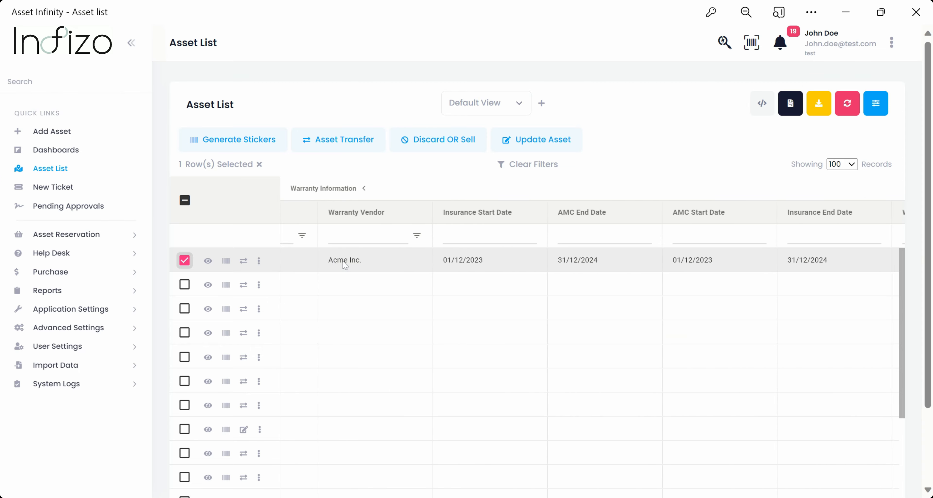
scroll(344, 265, left, 20)
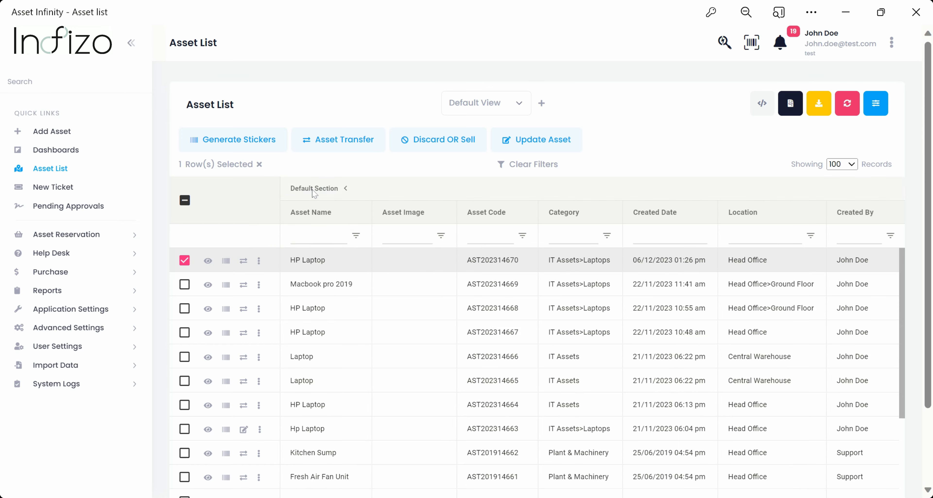
click(235, 144)
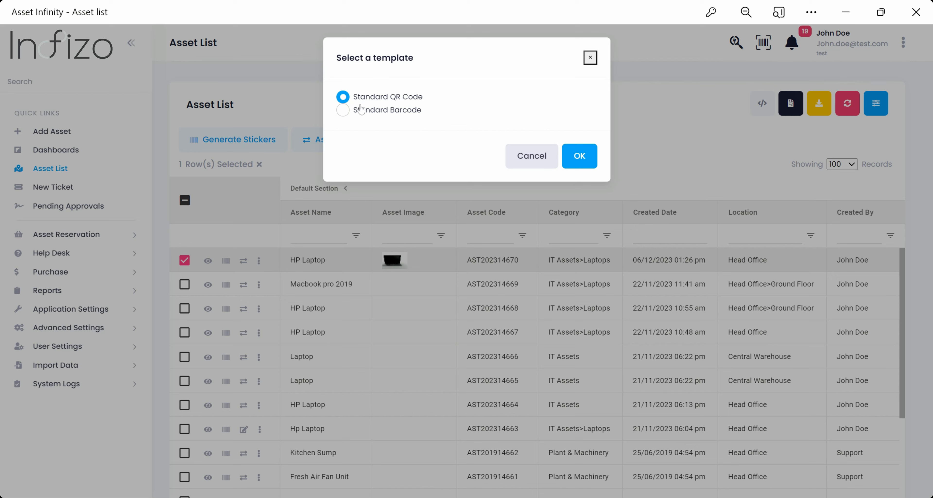
click(342, 110)
click(342, 97)
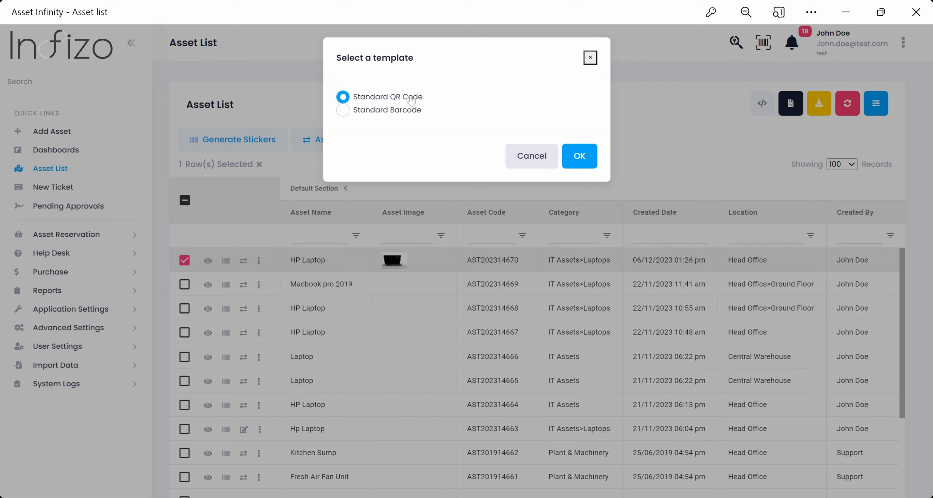
click(579, 156)
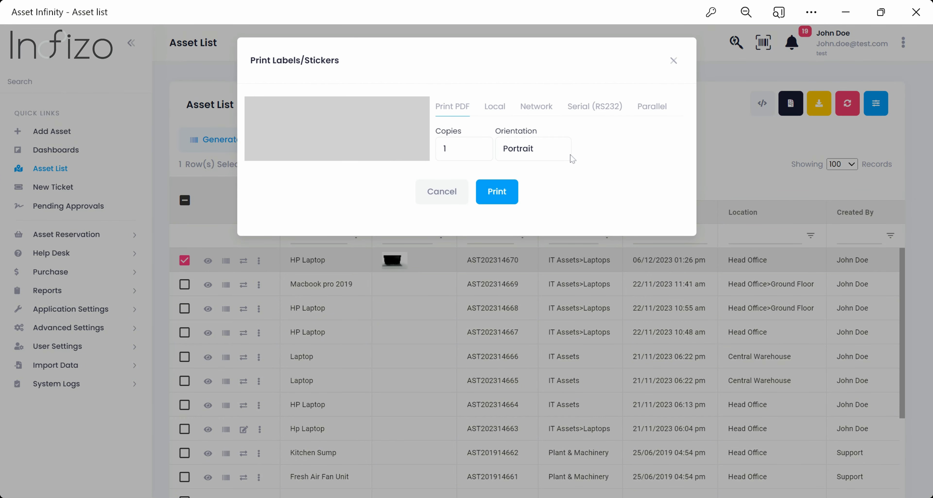
click(495, 107)
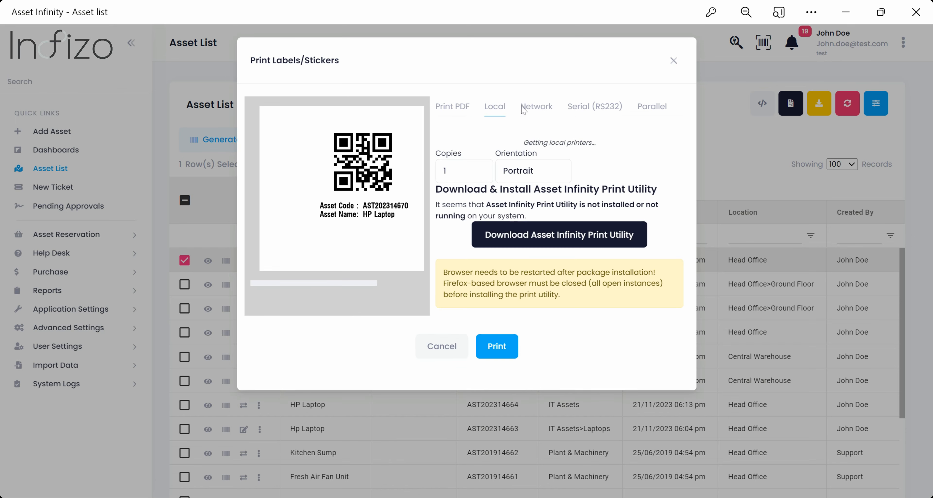
click(544, 114)
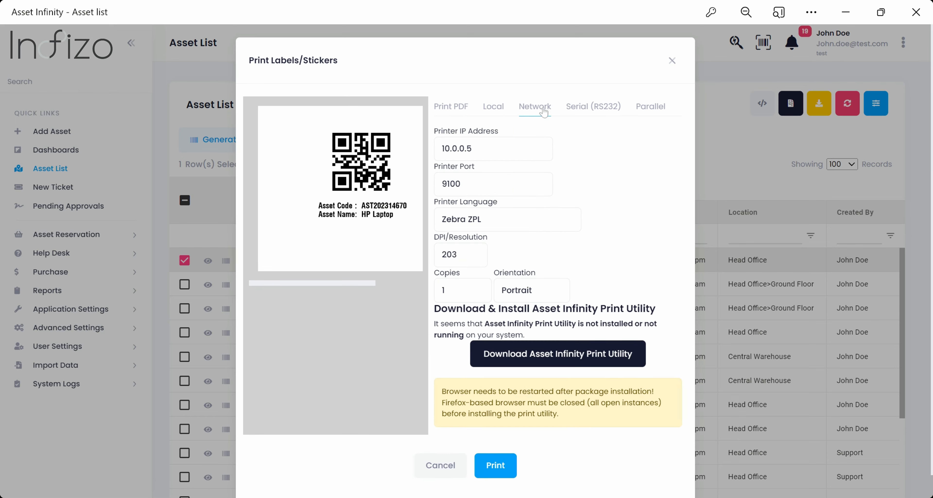
click(591, 113)
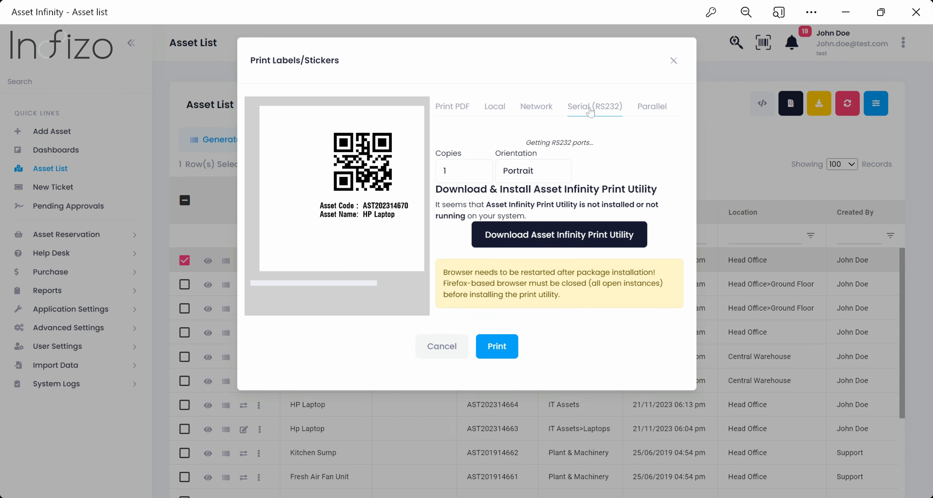
click(644, 114)
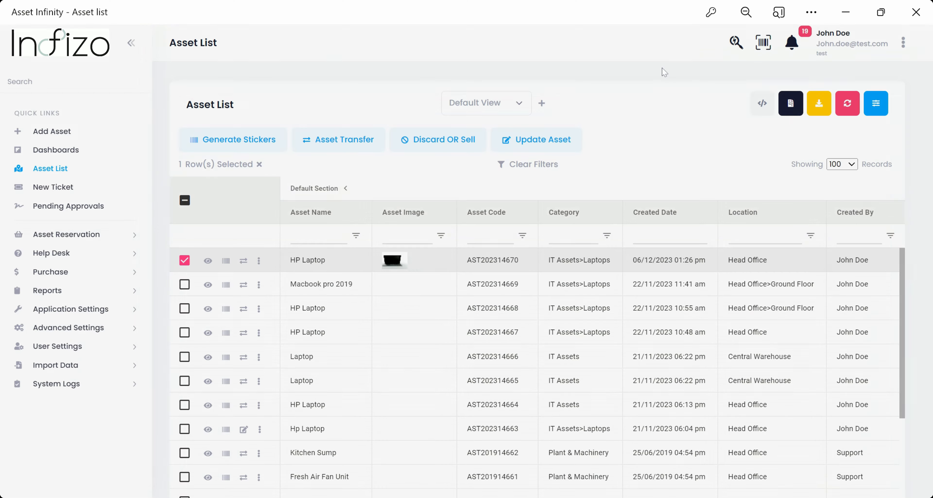
click(673, 61)
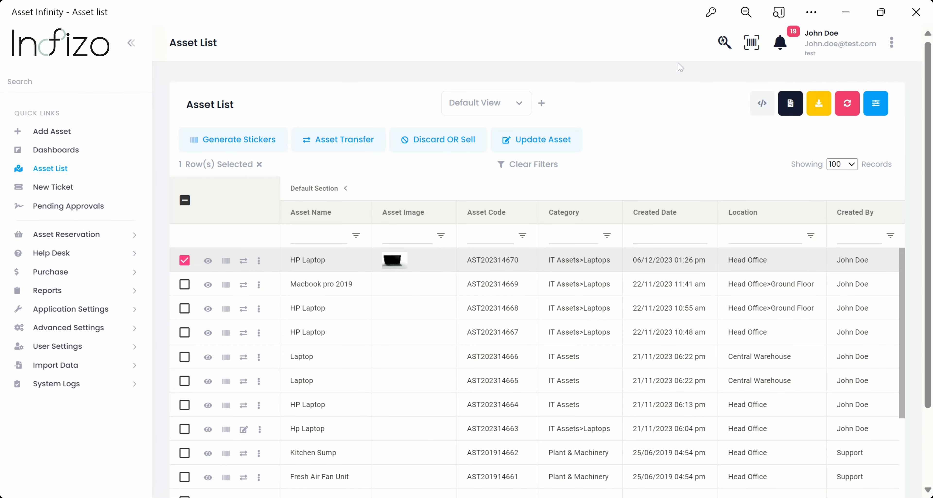
- Start an Asset Transfer for the HP Laptop with Allotted Upto 20/12/2024
click(350, 138)
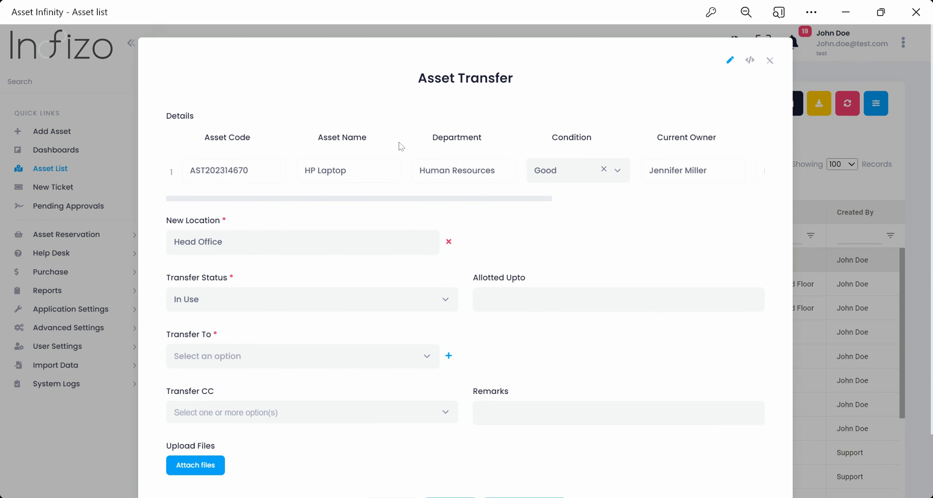
scroll(680, 179, right, 5)
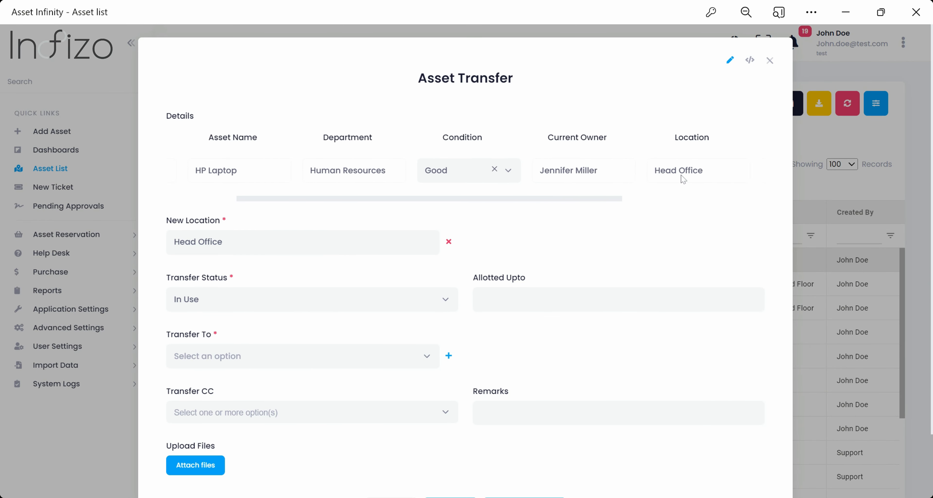
scroll(683, 178, right, 3)
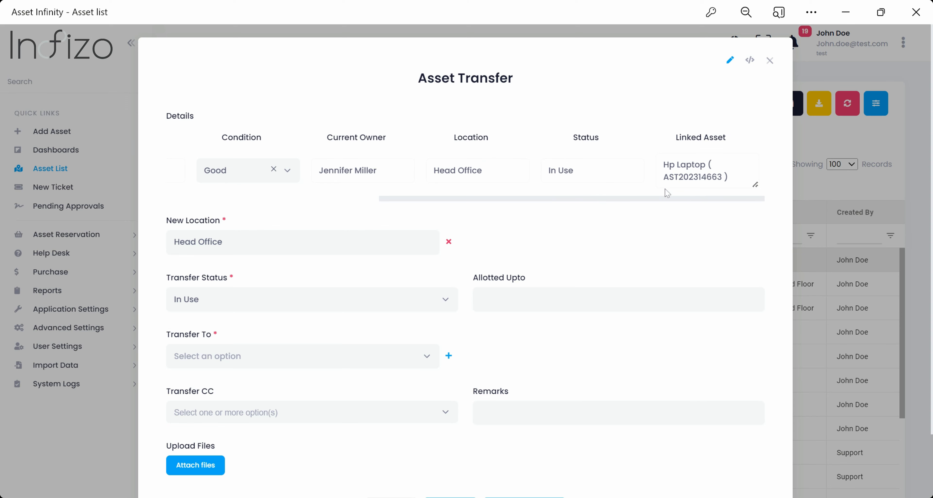
drag(648, 201, 355, 201)
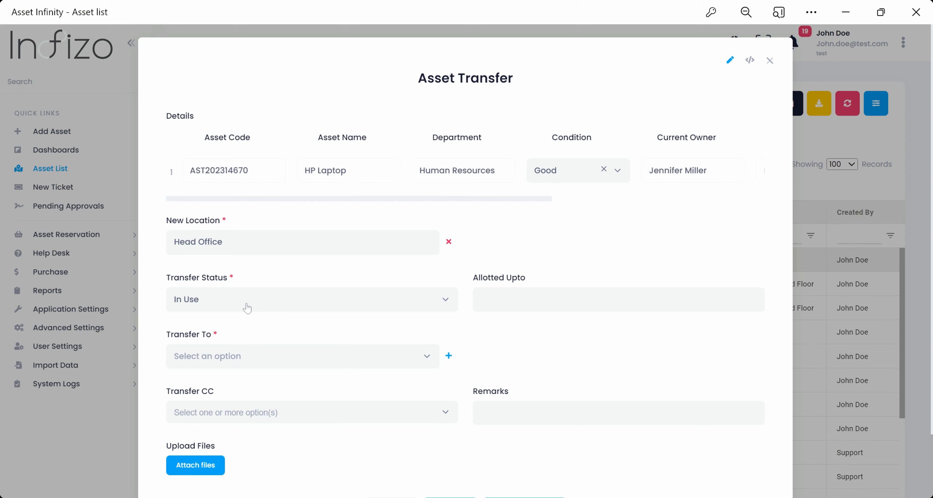
click(478, 299)
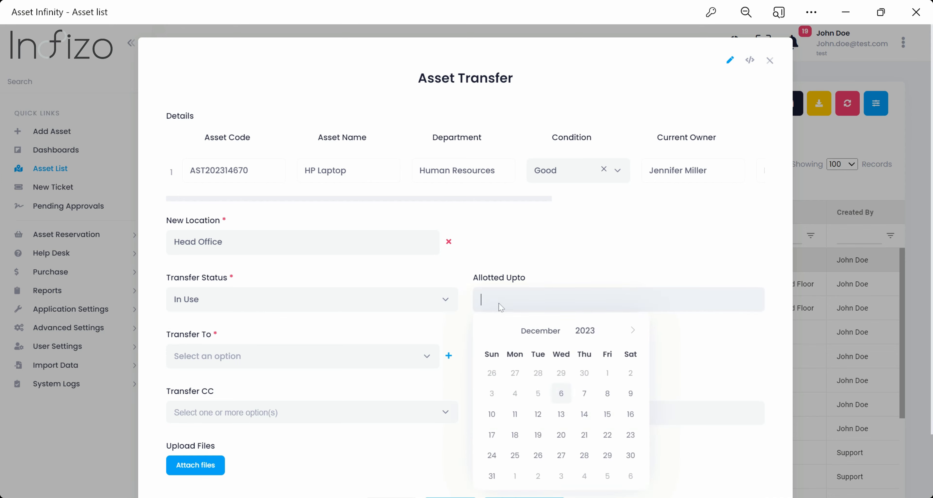
scroll(585, 412, down, 2)
click(594, 422)
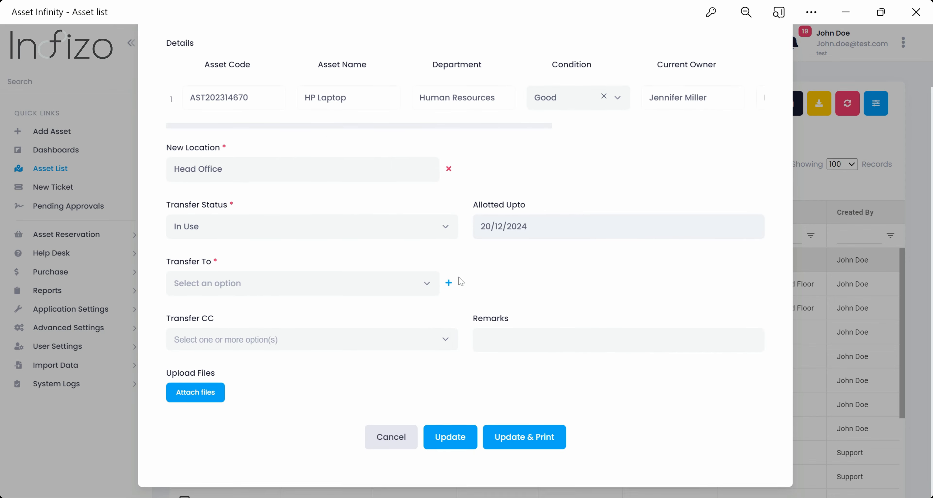
- Choose the receiving user and a CC recipient, add remarks 'New hire', and close the form
click(333, 285)
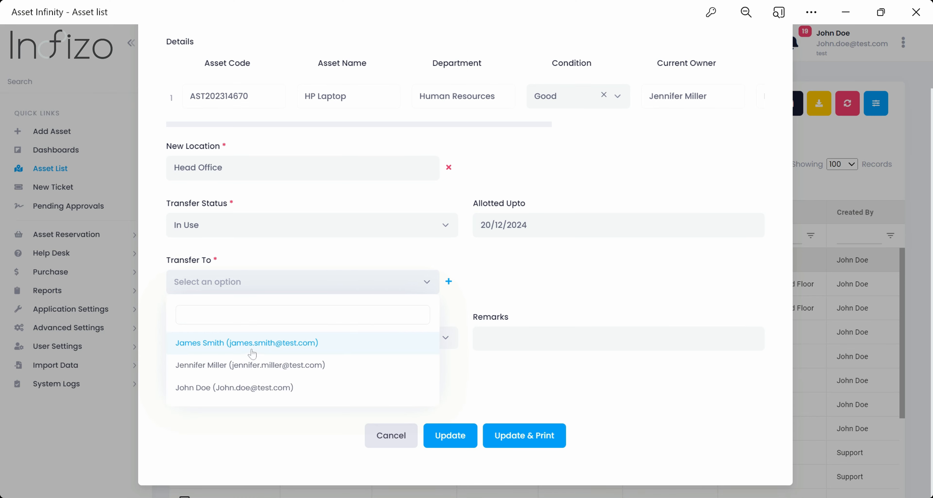
click(253, 353)
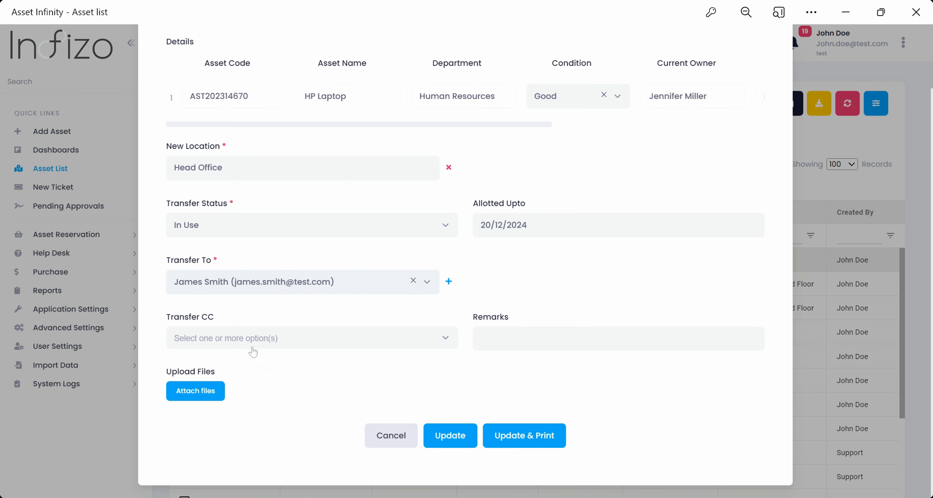
click(449, 341)
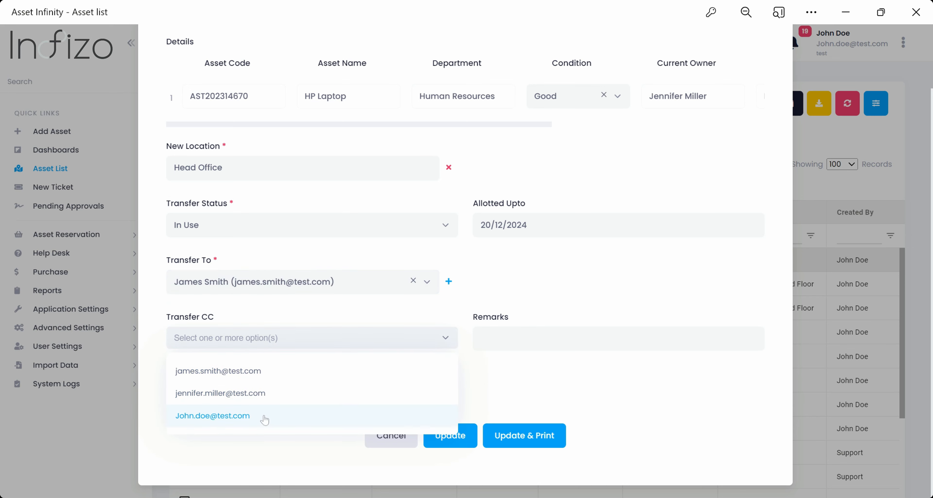
click(265, 419)
click(505, 339)
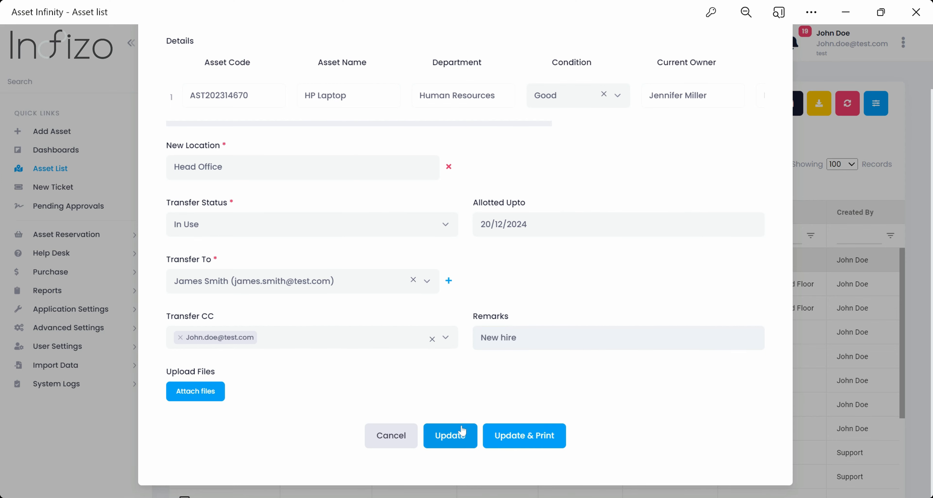
scroll(697, 170, up, 3)
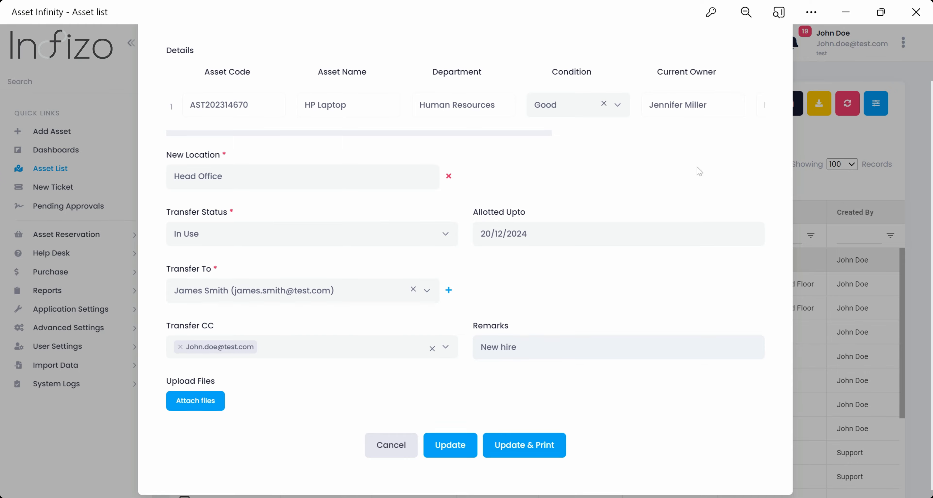
click(773, 59)
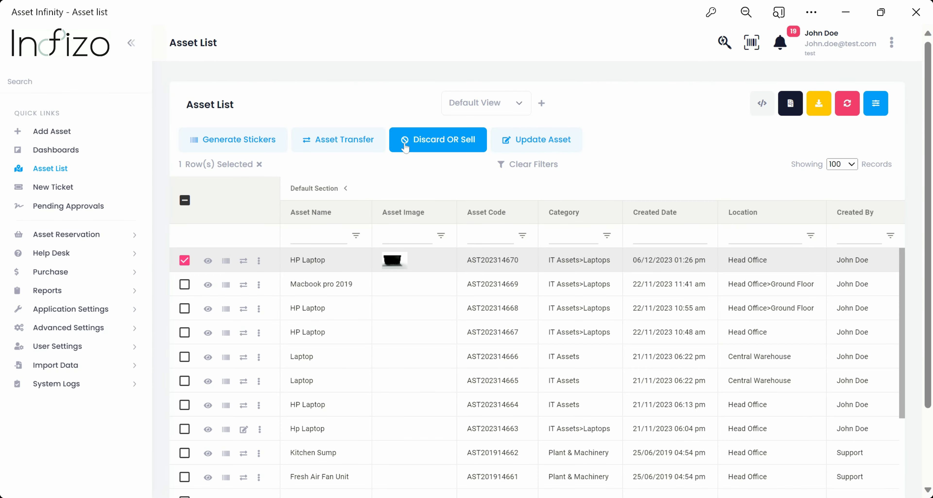
- Start the HP Laptop's disposal with Sold Value 20000 and reason Write-Off
click(435, 142)
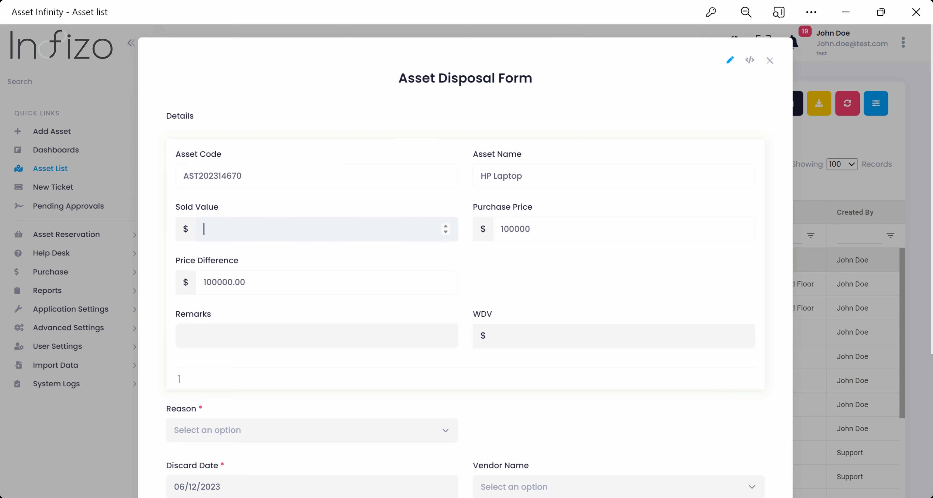
text(20000)
scroll(562, 261, down, 4)
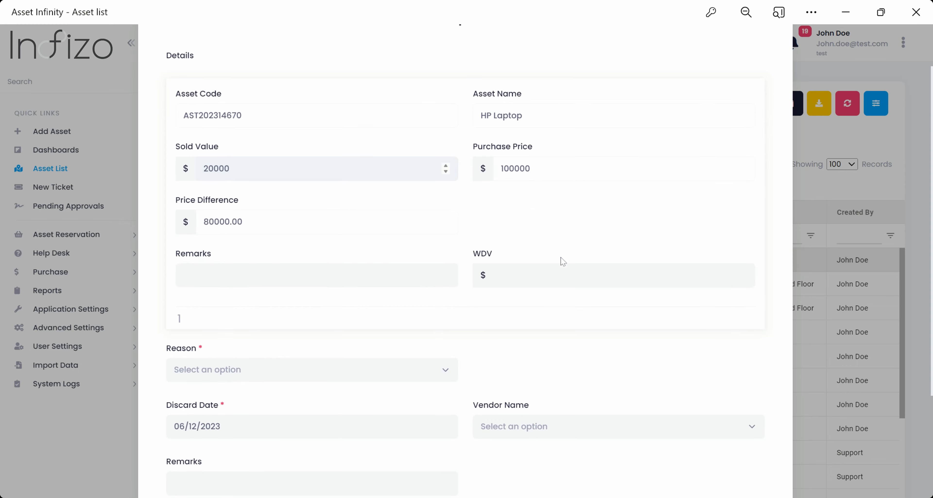
click(352, 293)
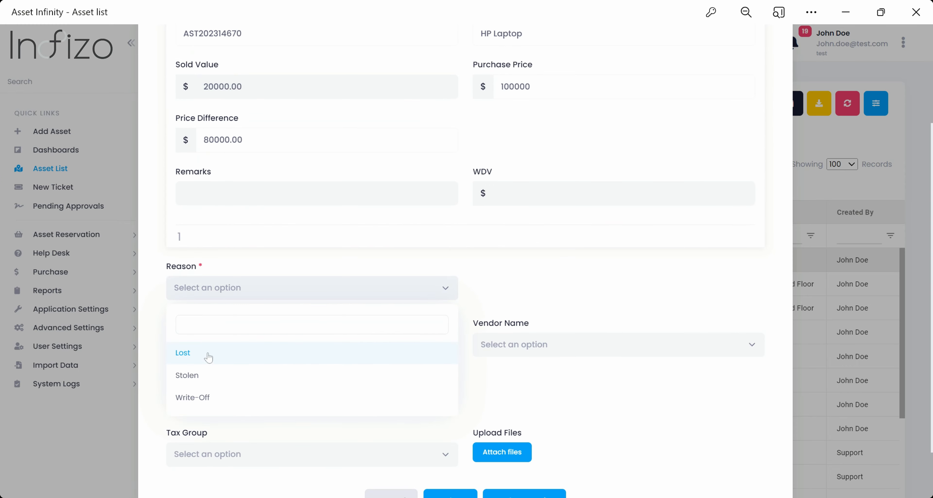
click(194, 399)
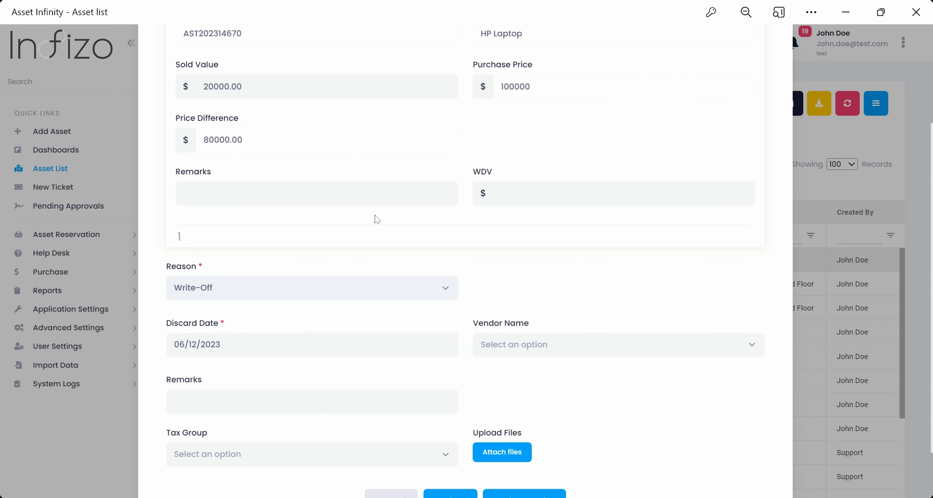
- Set vendor Acme Inc., remarks 'Asset Written' and tax group GST 18%, then close
click(570, 351)
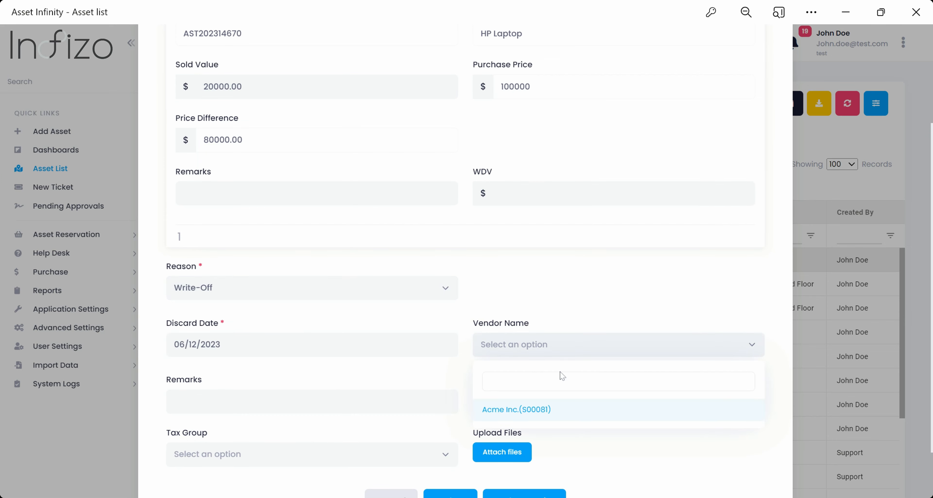
click(530, 414)
scroll(465, 253, down, 2)
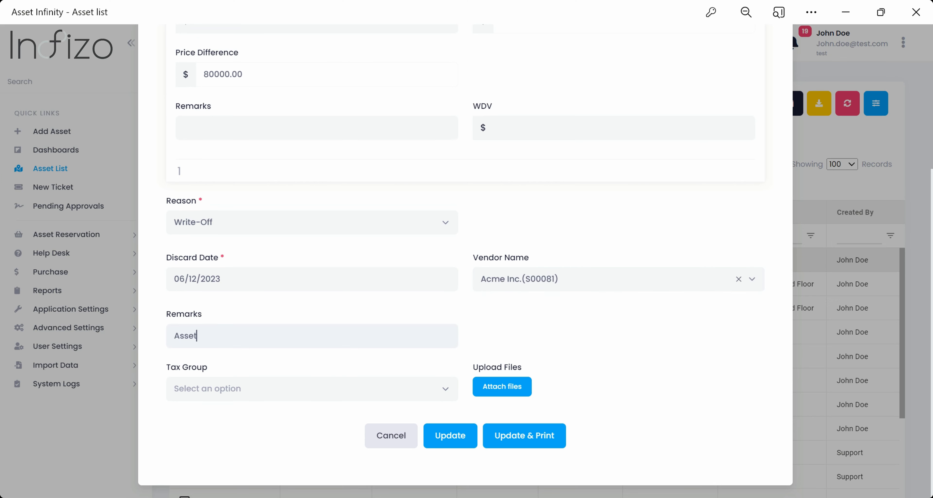
text(Asset Written off)
click(427, 388)
click(210, 460)
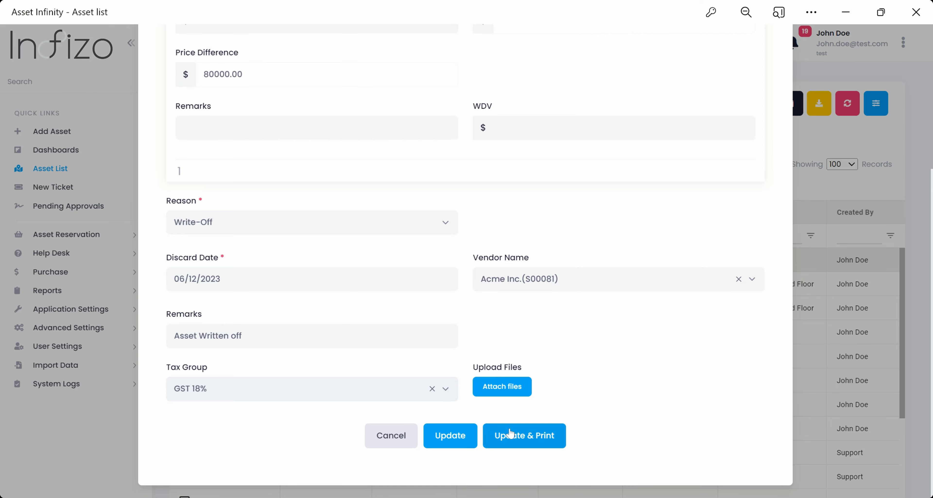
scroll(624, 329, up, 5)
click(775, 67)
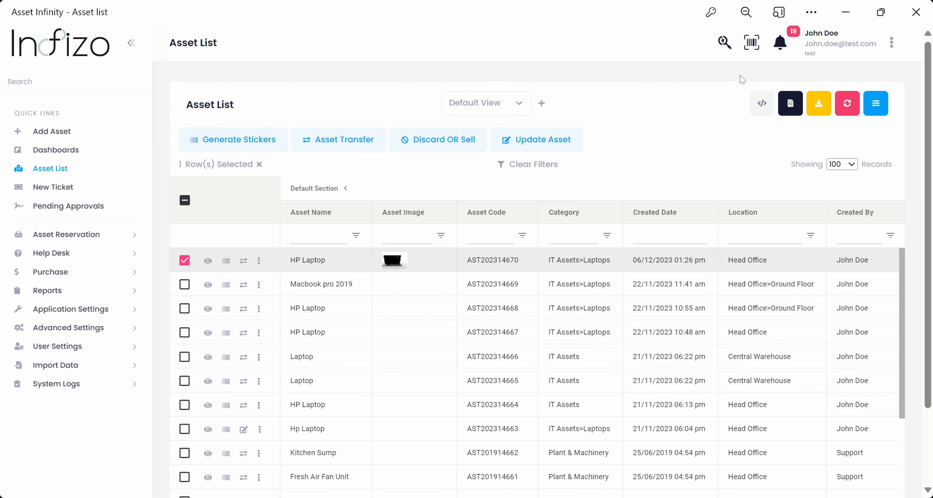
- Open the HP Laptop's edit form and expand Additional, Purchase and Financial Information
click(532, 143)
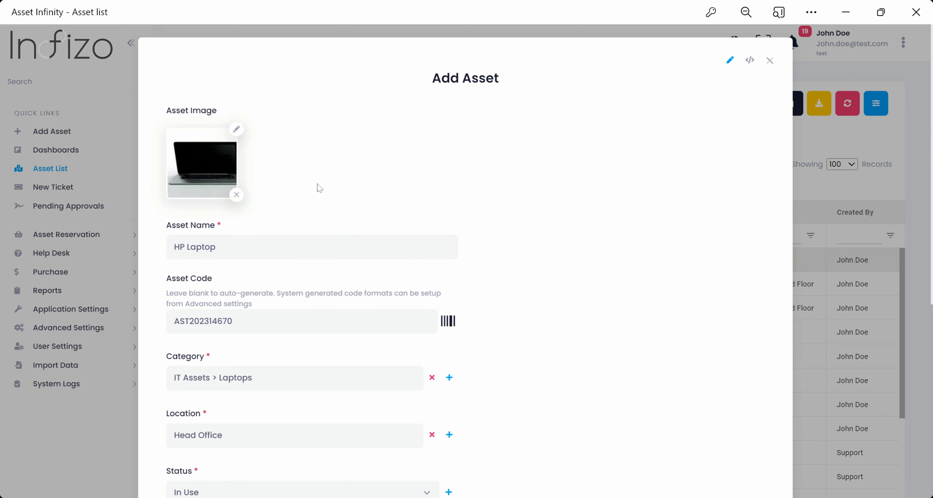
scroll(465, 261, down, 2)
scroll(247, 293, down, 6)
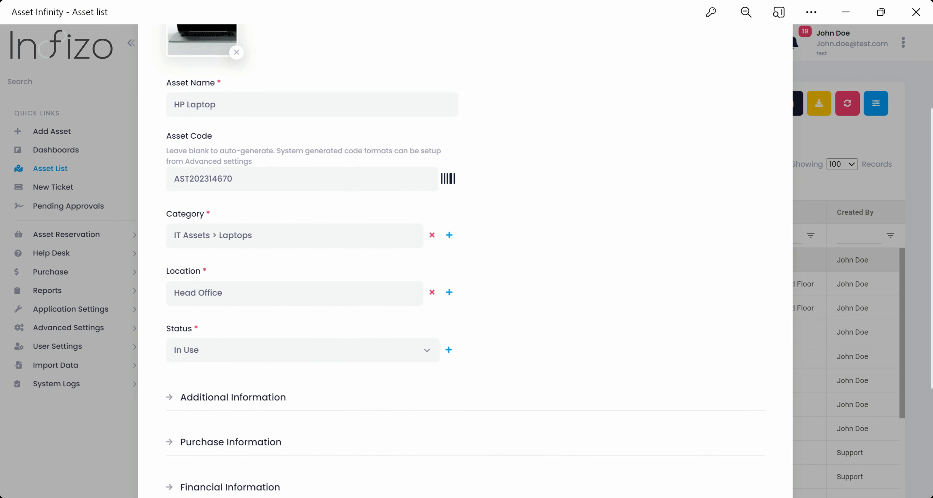
click(168, 254)
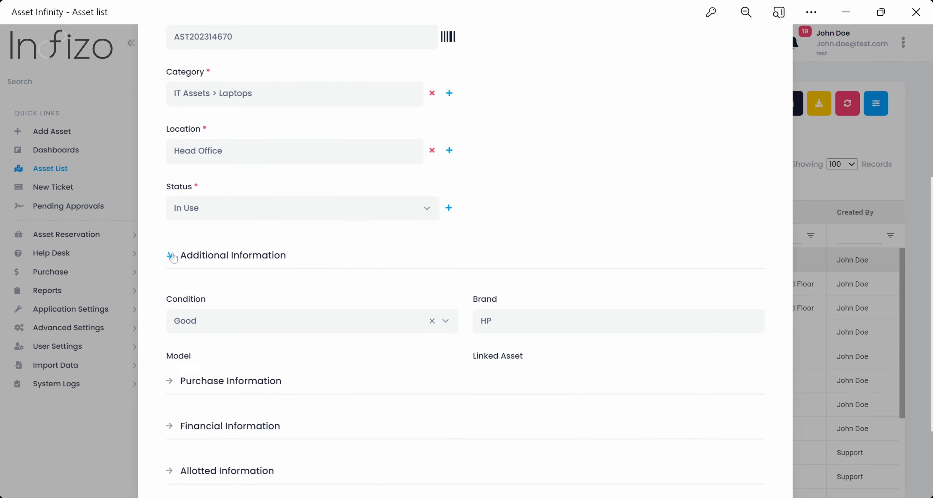
scroll(364, 271, down, 7)
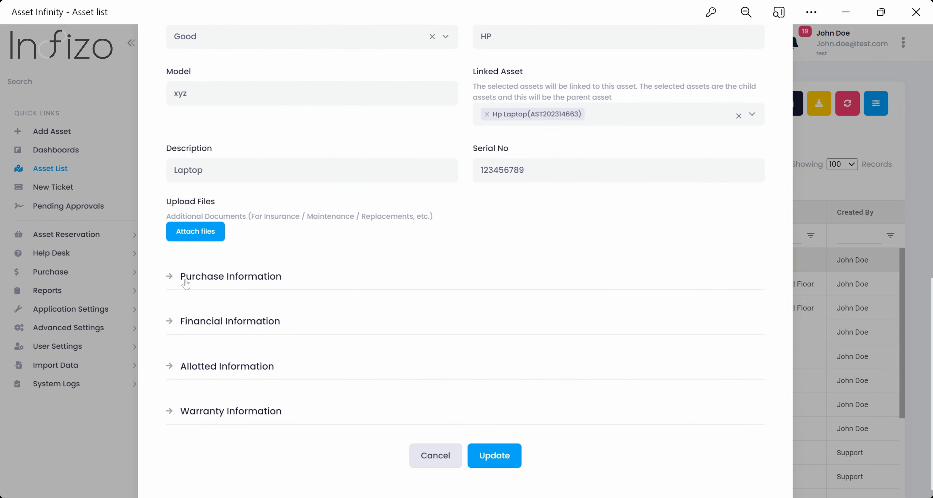
click(312, 286)
scroll(312, 290, down, 6)
click(312, 288)
scroll(326, 320, down, 7)
- Expand Allotted and Warranty Information, update the record, and close the edit form
click(249, 346)
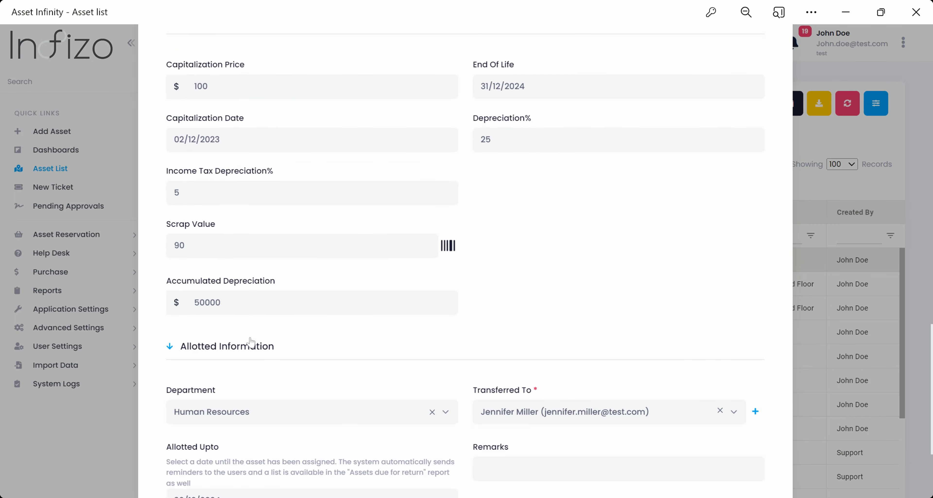
scroll(253, 340, down, 4)
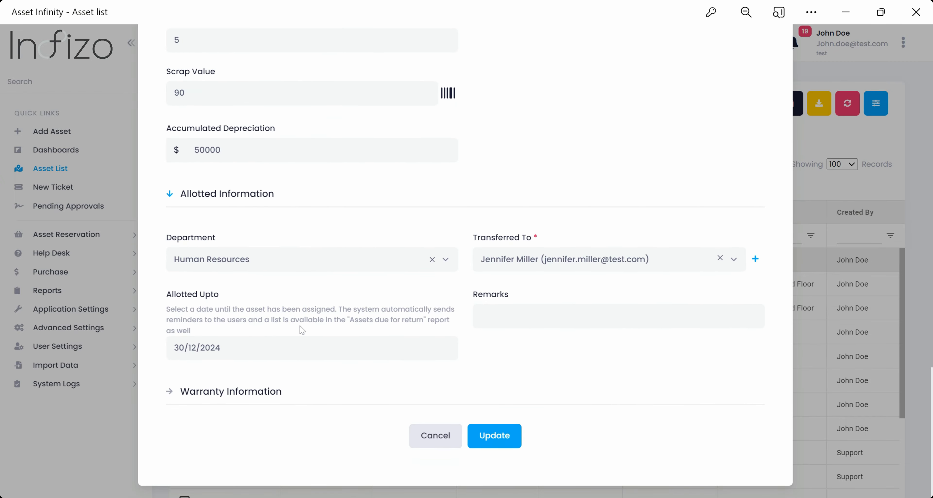
click(242, 392)
scroll(391, 354, down, 8)
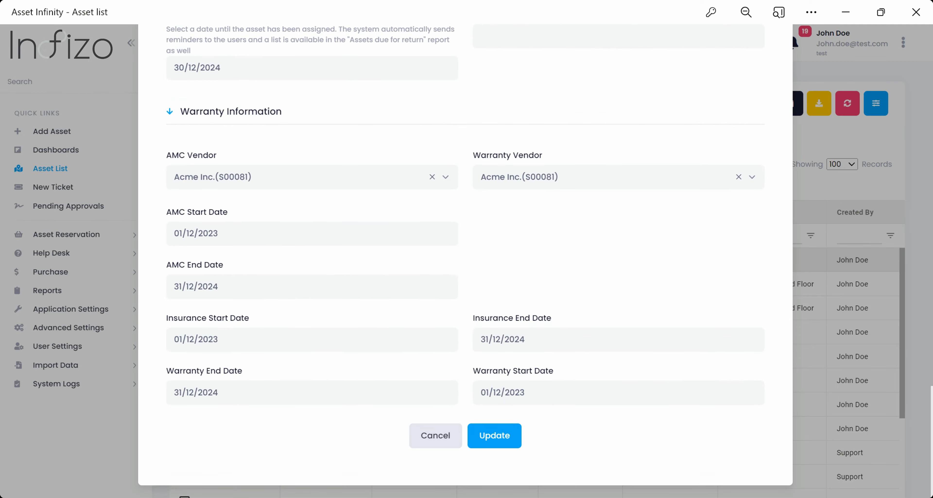
click(500, 433)
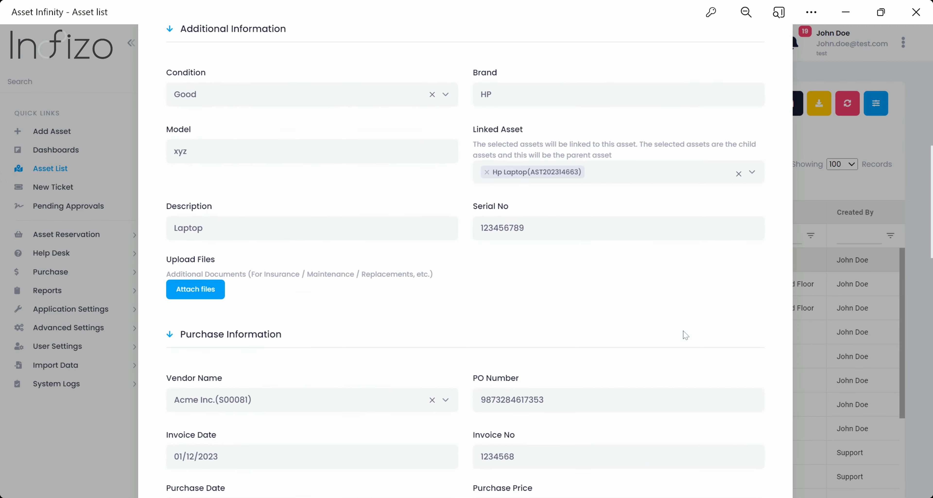
click(769, 60)
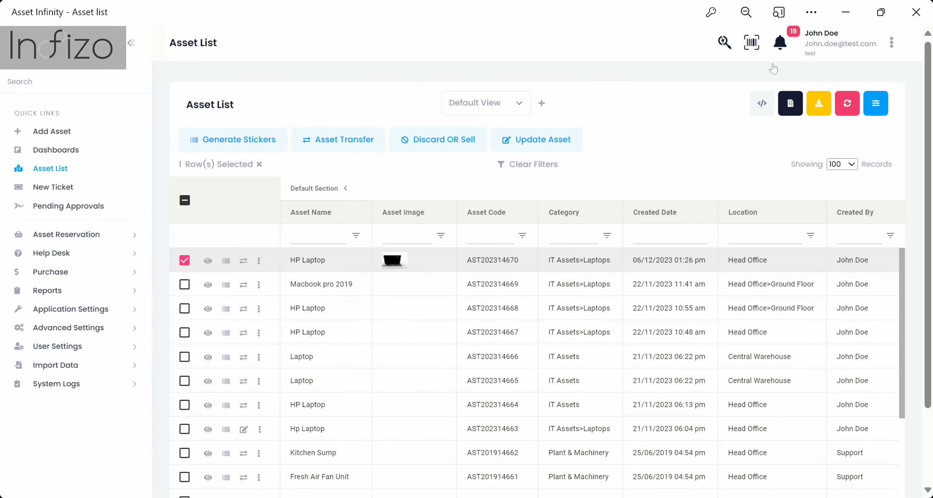
- Add the Macbook pro 2019, AST202314668 and AST202314667 to the selection and preview sticker generation
click(184, 285)
click(185, 310)
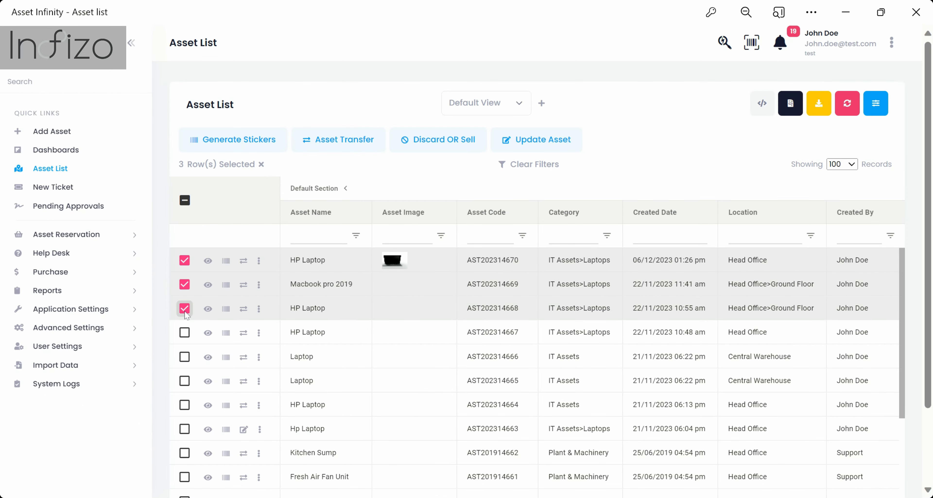
click(185, 333)
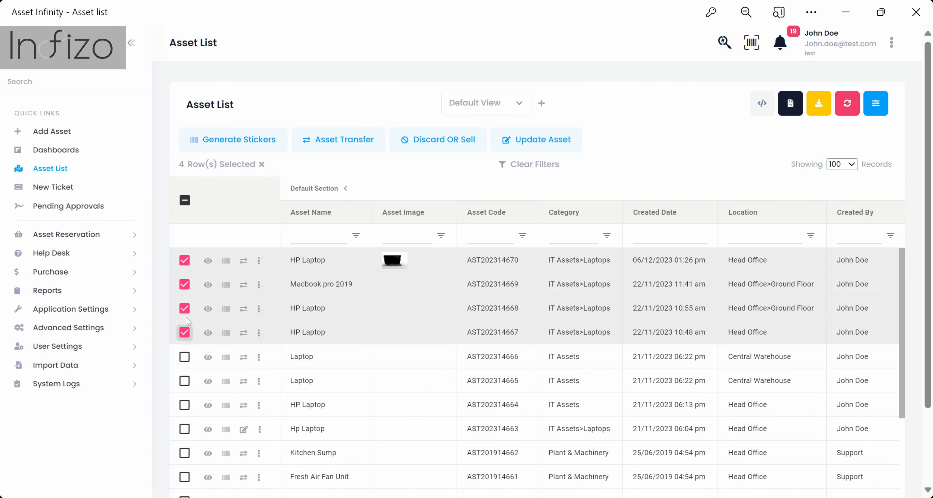
click(248, 145)
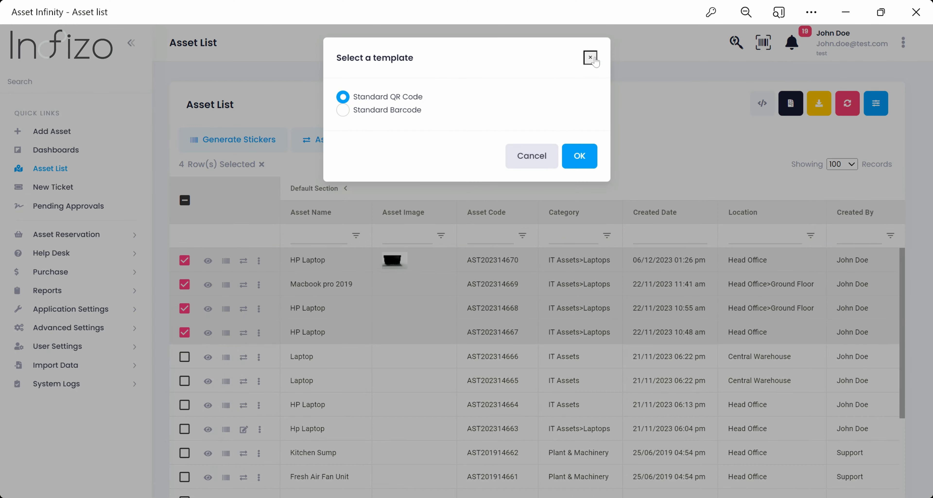
click(590, 57)
- In the bulk transfer form, set the Macbook to Damaged and the third asset to Poor, then close
click(361, 150)
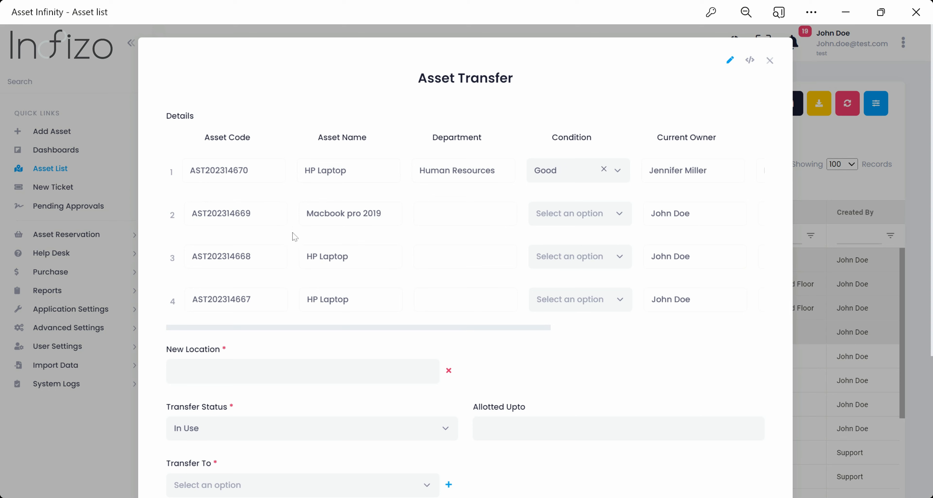
click(576, 215)
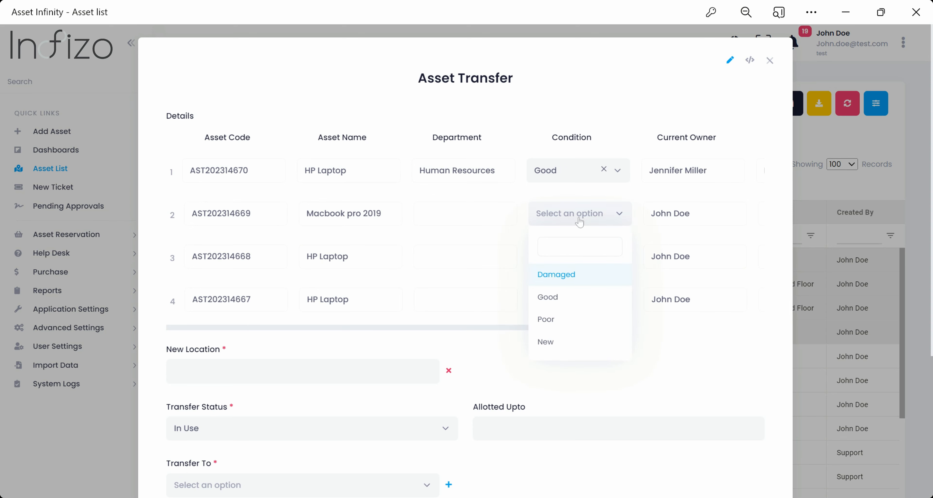
click(570, 283)
click(588, 265)
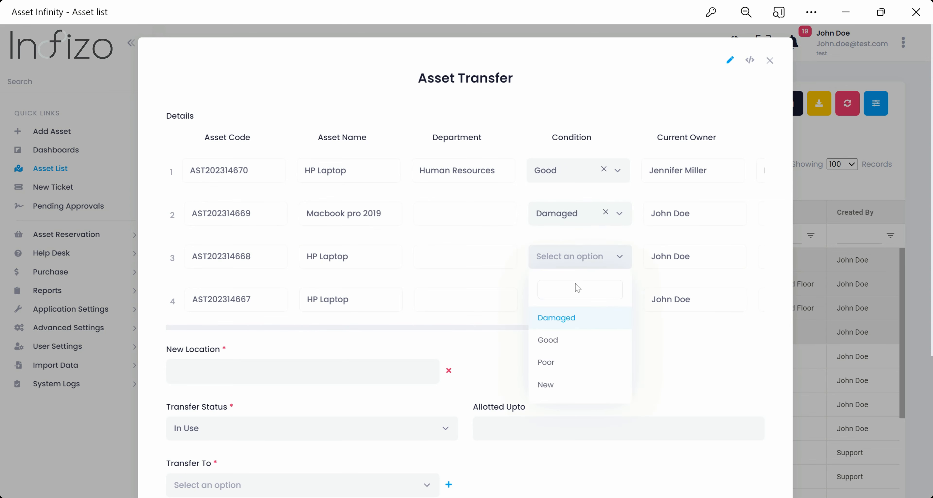
click(552, 358)
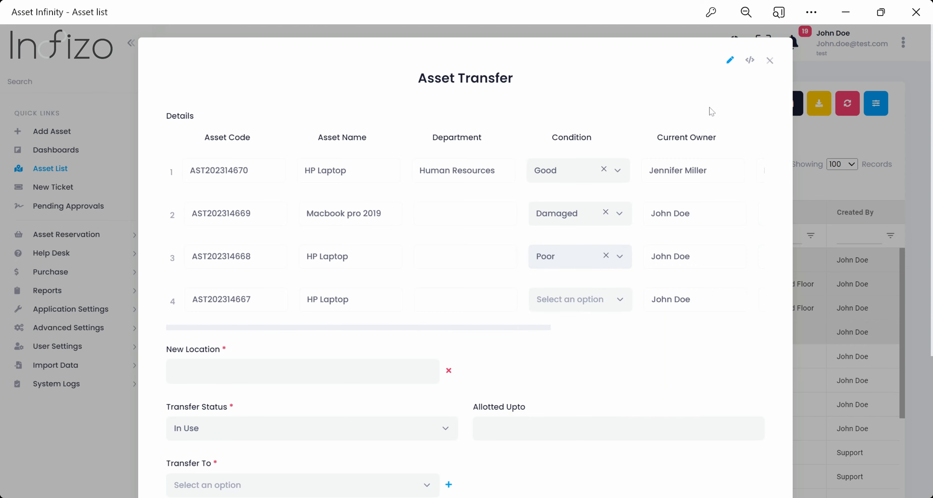
click(769, 61)
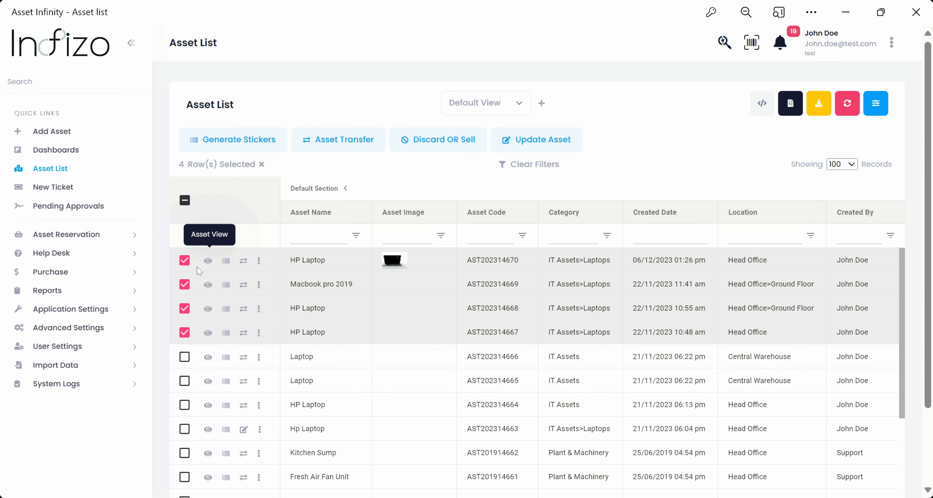
- Open the HP Laptop's detail view and expand Additional, Purchase, Financial and Allotted Information
click(211, 263)
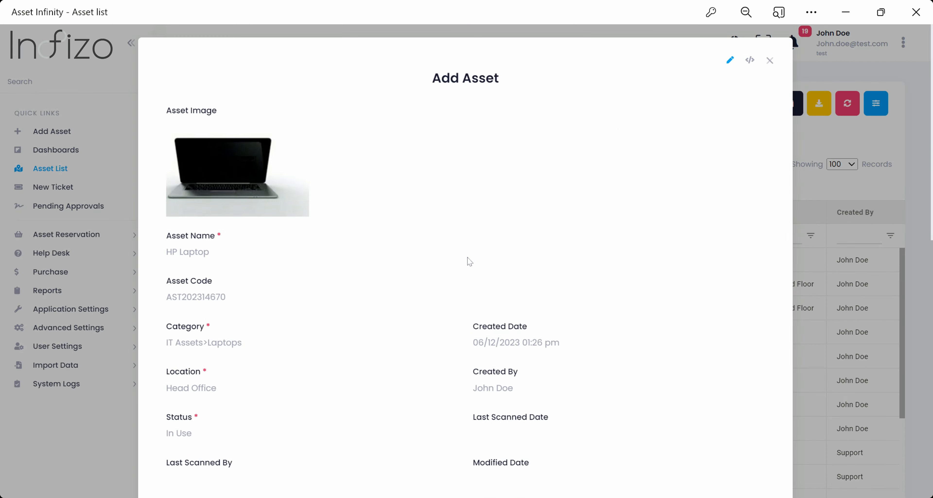
scroll(469, 262, down, 8)
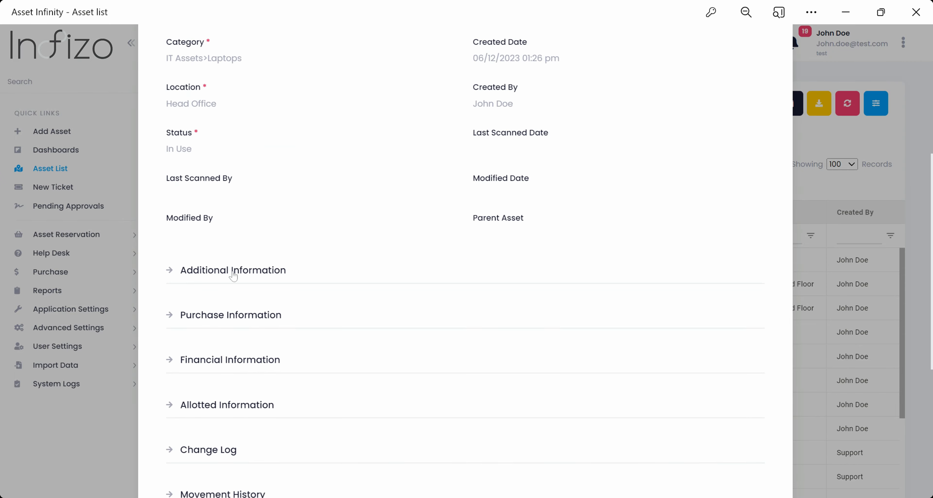
click(233, 277)
scroll(339, 270, down, 8)
click(312, 337)
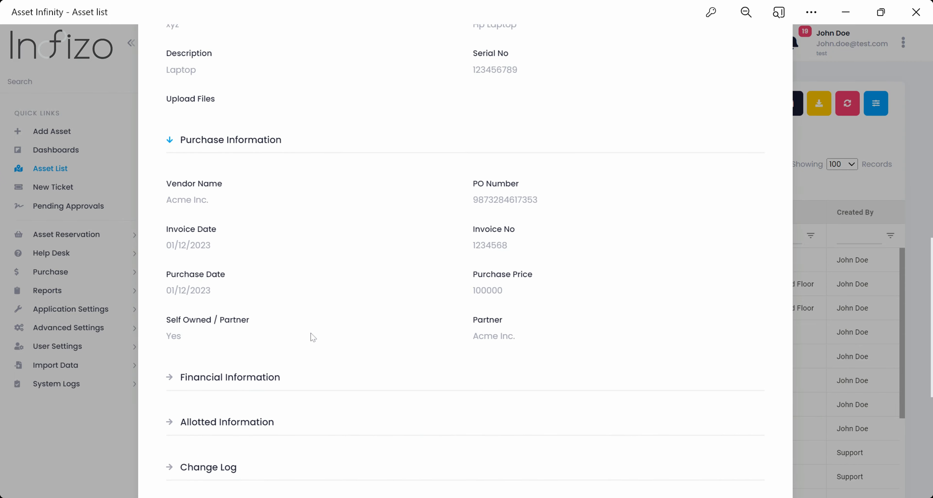
scroll(312, 338, down, 2)
click(253, 303)
scroll(272, 306, down, 5)
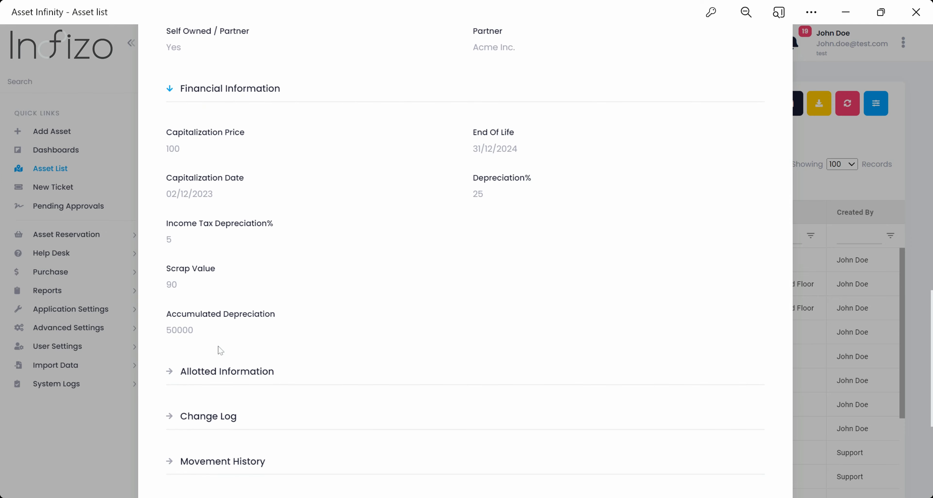
click(210, 372)
scroll(253, 358, down, 5)
- Expand the change log and the movement history table to review them
click(231, 317)
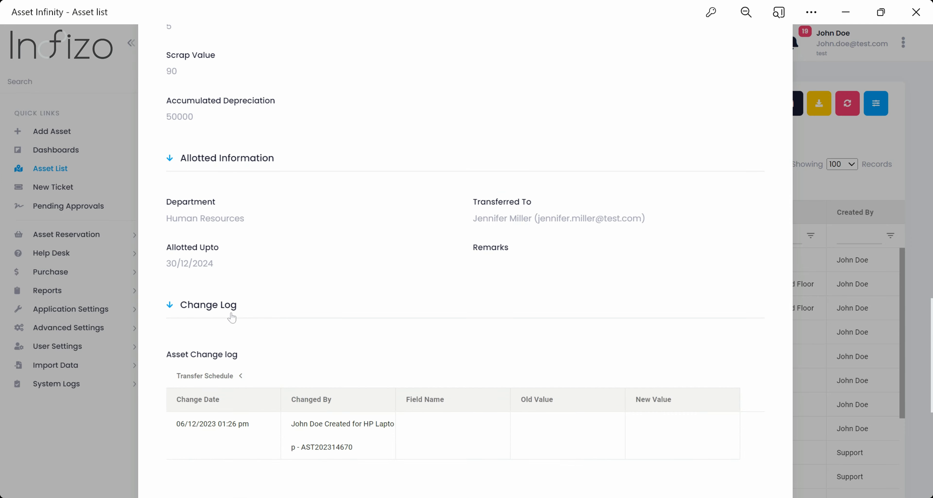
scroll(231, 316, down, 6)
click(217, 291)
scroll(236, 315, down, 2)
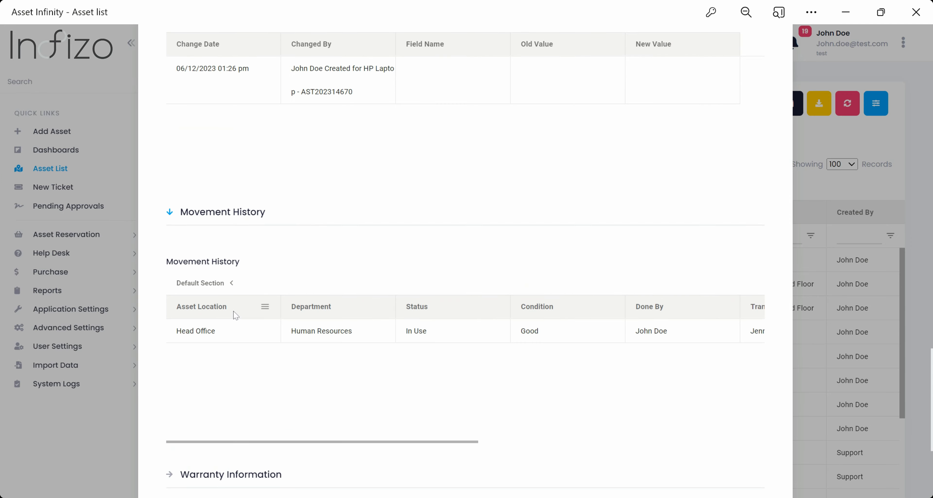
scroll(236, 316, down, 4)
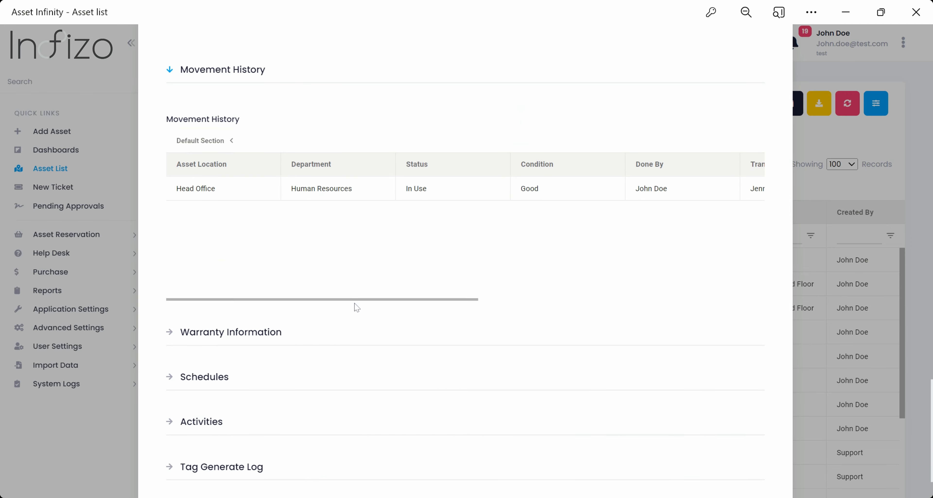
drag(357, 308, 308, 325)
- Review warranty, schedules, activities and tag generate log, close the view, then show the row's extra actions
click(252, 337)
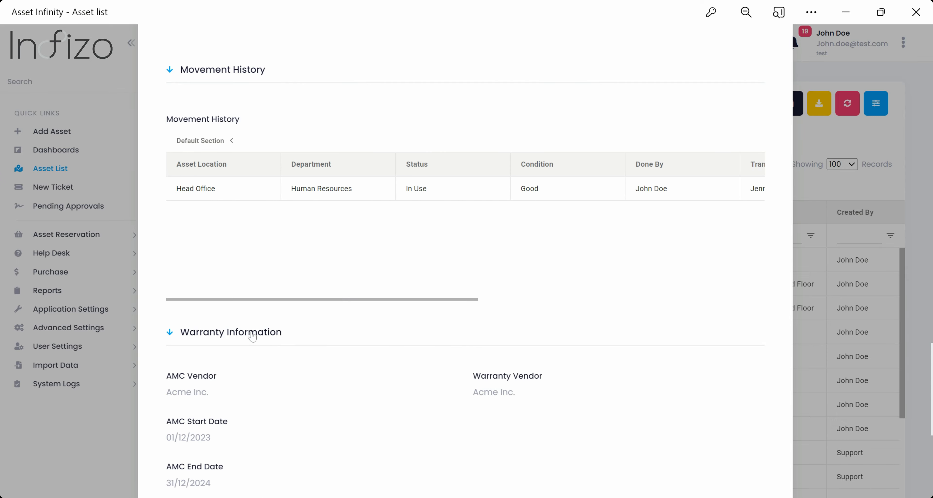
scroll(254, 331, down, 8)
click(383, 325)
scroll(384, 328, down, 4)
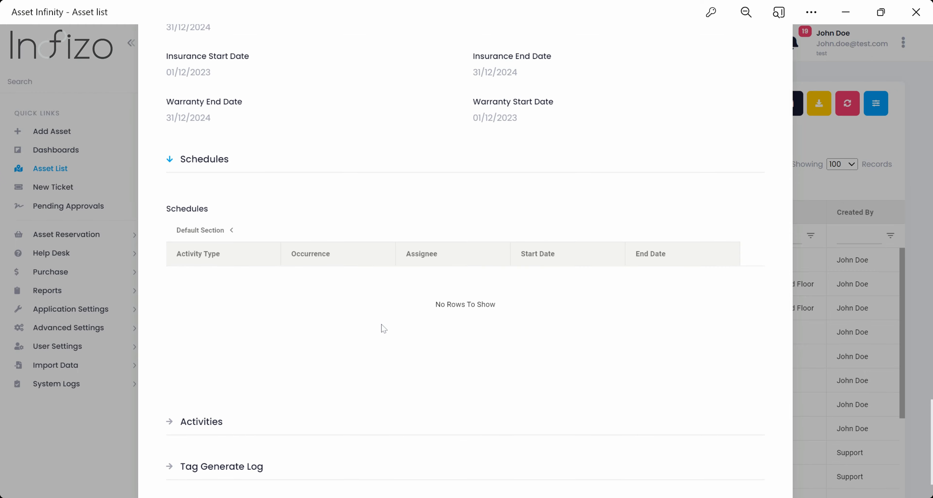
scroll(282, 348, down, 2)
click(216, 351)
scroll(217, 351, down, 5)
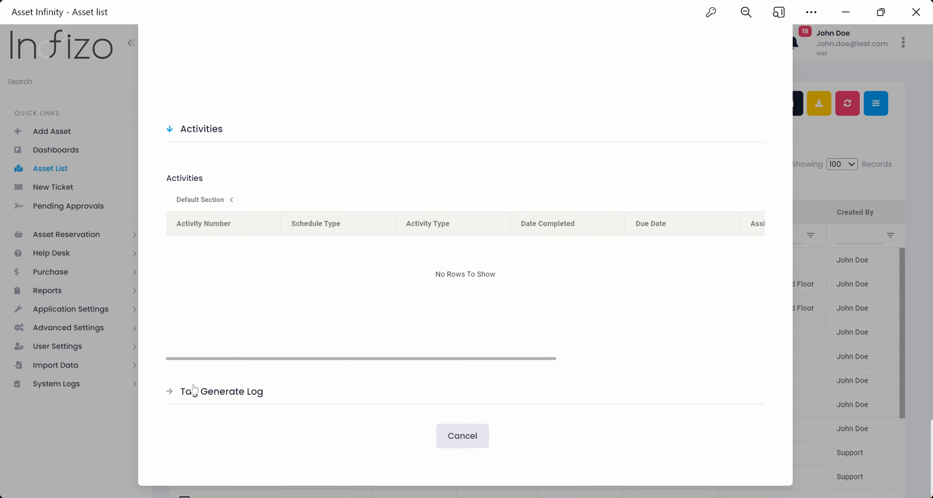
click(194, 390)
scroll(239, 377, down, 5)
click(462, 436)
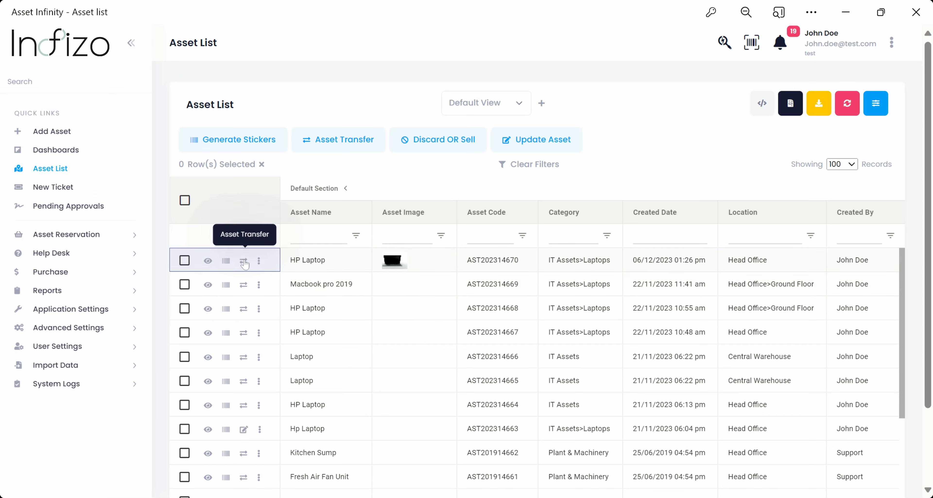
click(259, 261)
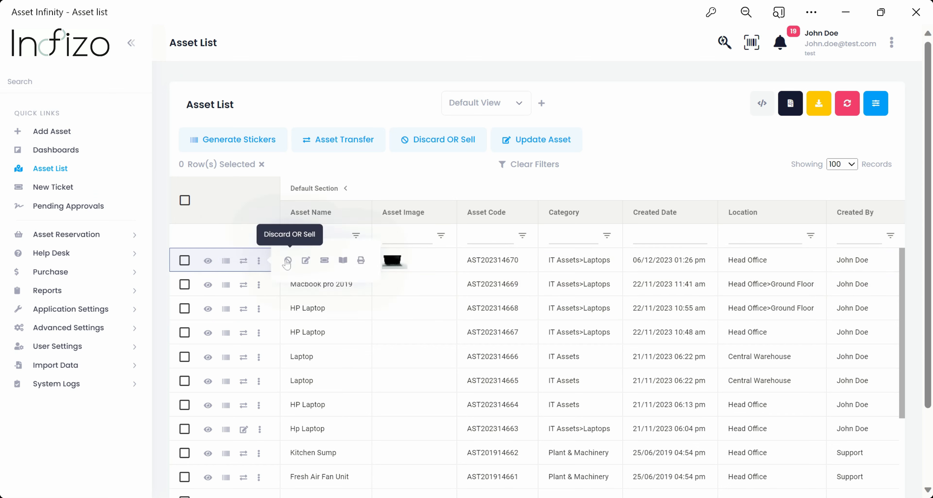